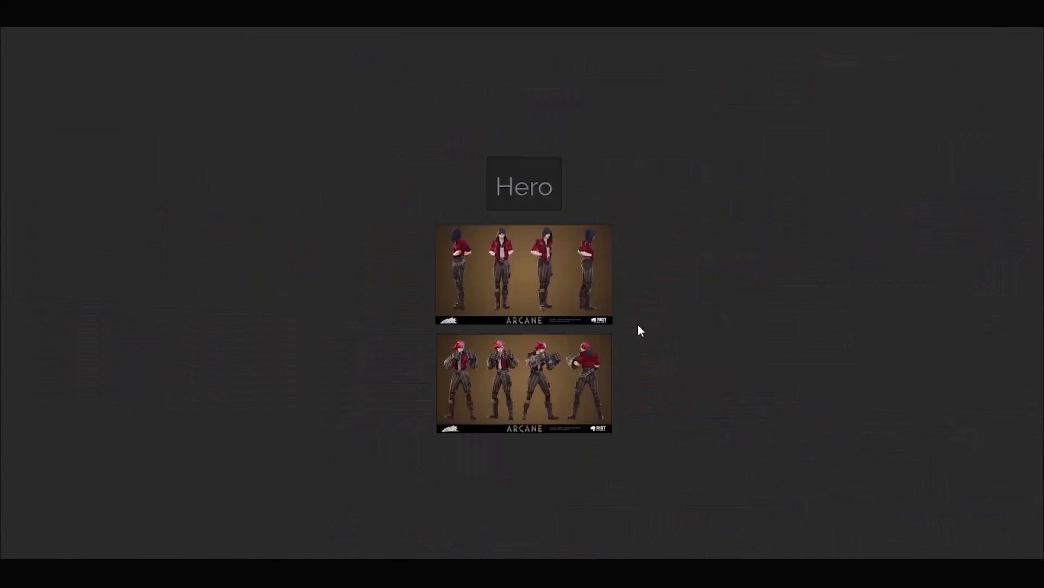
# - Examine the Arcane turnaround images in the Hero section and the neighbouring images on the reference board
pyautogui.scroll(6, 561, 396)
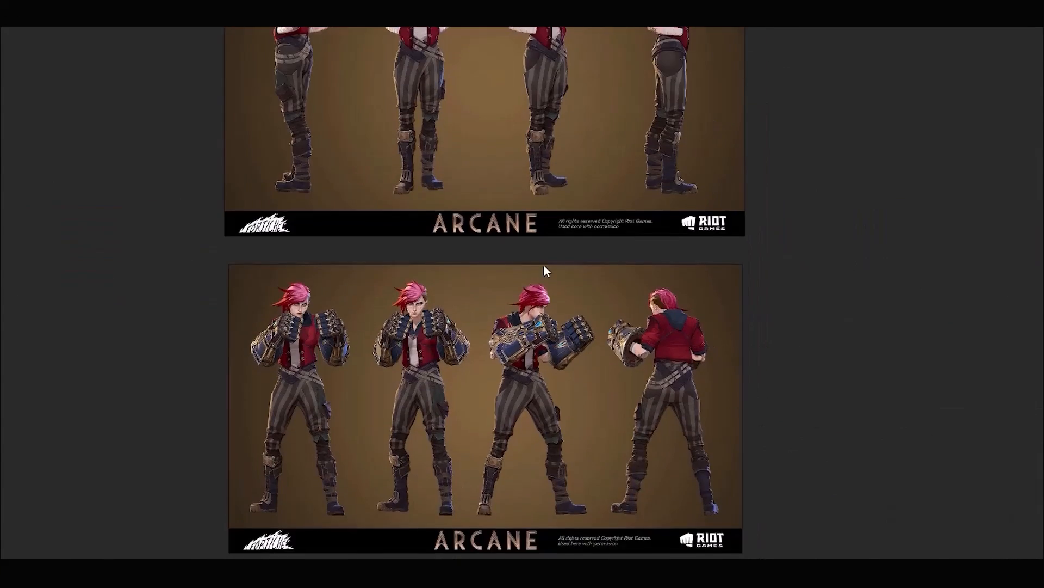
pyautogui.moveTo(543, 263); pyautogui.dragTo(538, 213, button='middle')
pyautogui.scroll(-6, 747, 333)
pyautogui.moveTo(746, 333); pyautogui.dragTo(385, 288, button='middle')
pyautogui.scroll(4, 531, 181)
pyautogui.scroll(3, 527, 424)
pyautogui.moveTo(532, 182); pyautogui.dragTo(535, 278, button='middle')
pyautogui.moveTo(589, 499); pyautogui.dragTo(576, 288, button='middle')
pyautogui.scroll(-5, 807, 366)
pyautogui.moveTo(827, 504); pyautogui.dragTo(824, 422, button='middle')
pyautogui.scroll(7, 823, 421)
pyautogui.moveTo(604, 457); pyautogui.dragTo(980, 492, button='middle')
pyautogui.moveTo(1032, 396); pyautogui.dragTo(283, 403, button='middle')
pyautogui.scroll(-6, 283, 403)
pyautogui.moveTo(522, 308); pyautogui.dragTo(740, 379, button='middle')
pyautogui.scroll(-5, 365, 466)
pyautogui.moveTo(297, 509); pyautogui.dragTo(547, 214, button='middle')
pyautogui.moveTo(481, 331); pyautogui.dragTo(541, 247, button='middle')
pyautogui.scroll(7, 541, 247)
pyautogui.scroll(-1, 541, 247)
pyautogui.moveTo(645, 534); pyautogui.dragTo(525, 223, button='middle')
pyautogui.scroll(2, 659, 290)
pyautogui.moveTo(428, 533); pyautogui.dragTo(733, 232, button='middle')
pyautogui.scroll(-2, 658, 290)
pyautogui.scroll(6, 467, 207)
pyautogui.moveTo(468, 207); pyautogui.dragTo(258, 461, button='middle')
pyautogui.moveTo(952, 516); pyautogui.dragTo(221, 159, button='middle')
pyautogui.moveTo(261, 544); pyautogui.dragTo(914, 109, button='middle')
pyautogui.moveTo(209, 133); pyautogui.dragTo(897, 96, button='middle')
pyautogui.moveTo(485, 329); pyautogui.dragTo(756, 339, button='middle')
pyautogui.scroll(4, 757, 338)
pyautogui.scroll(-6, 756, 338)
pyautogui.moveTo(925, 374); pyautogui.dragTo(587, 360, button='middle')
pyautogui.scroll(4, 504, 347)
pyautogui.scroll(1, 503, 347)
pyautogui.scroll(-5, 1010, 201)
# - Examine the Boss section of the reference board, including the armoured character images with the purple orb head
pyautogui.moveTo(973, 223); pyautogui.dragTo(811, 361, button='middle')
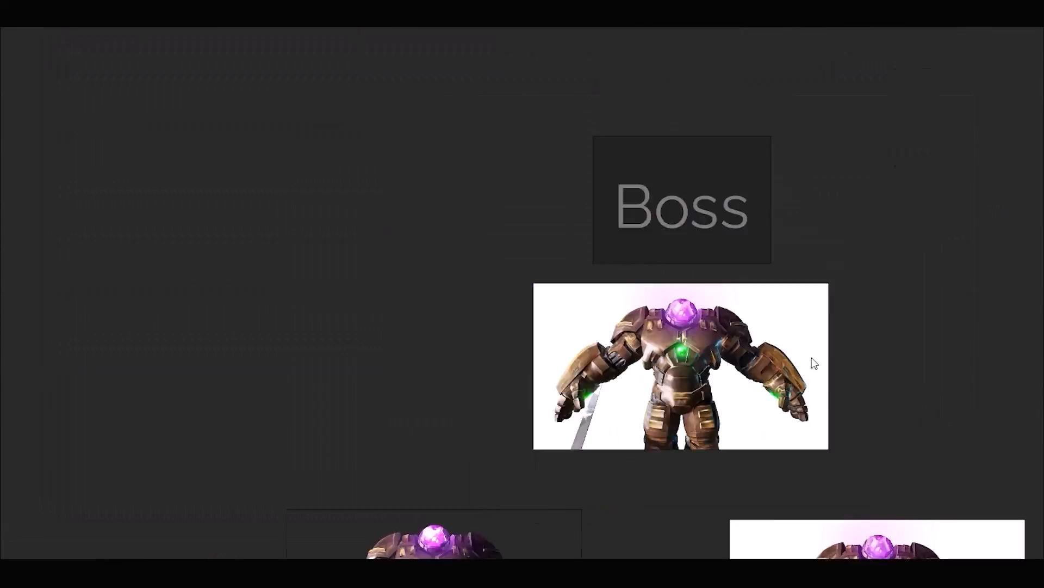
pyautogui.scroll(-8, 811, 361)
pyautogui.moveTo(941, 347); pyautogui.dragTo(588, 305, button='middle')
pyautogui.moveTo(827, 285); pyautogui.dragTo(541, 280, button='middle')
pyautogui.scroll(8, 540, 279)
pyautogui.moveTo(459, 239); pyautogui.dragTo(504, 438, button='middle')
pyautogui.moveTo(513, 210); pyautogui.dragTo(562, 343, button='middle')
pyautogui.moveTo(428, 337); pyautogui.dragTo(452, 335, button='middle')
pyautogui.moveTo(254, 330); pyautogui.dragTo(387, 285, button='middle')
pyautogui.scroll(3, 387, 285)
pyautogui.moveTo(625, 299); pyautogui.dragTo(375, 205, button='middle')
pyautogui.moveTo(770, 349); pyautogui.dragTo(579, 251, button='middle')
# - Examine the Arcane concept images in the Environment section of the reference board
pyautogui.moveTo(929, 246); pyautogui.dragTo(483, 461, button='middle')
pyautogui.scroll(-4, 618, 478)
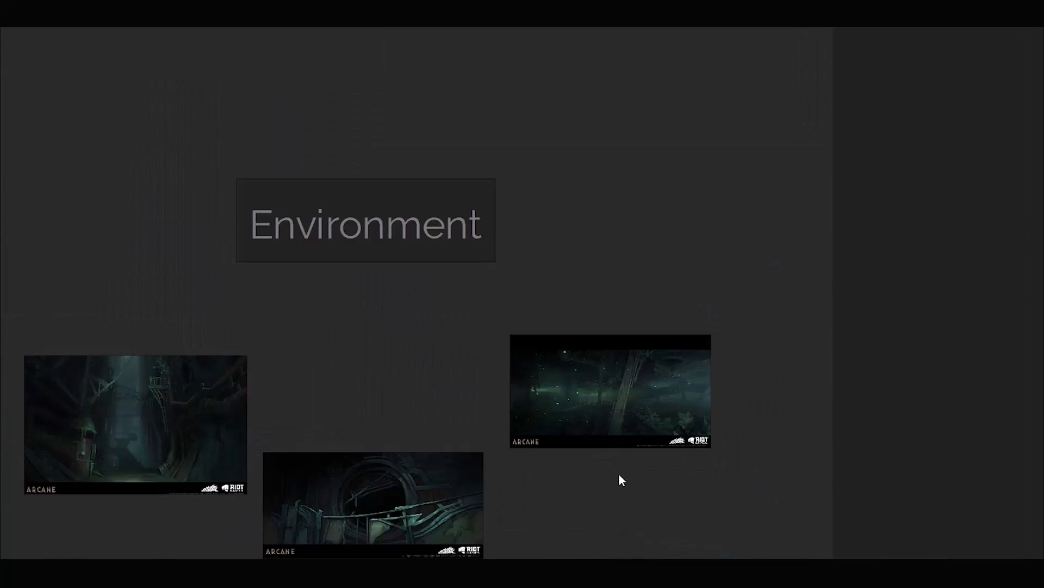
pyautogui.scroll(5, 648, 478)
pyautogui.moveTo(572, 489); pyautogui.dragTo(890, 64, button='middle')
pyautogui.moveTo(769, 384); pyautogui.dragTo(657, 205, button='middle')
pyautogui.scroll(-2, 87, 352)
pyautogui.moveTo(98, 338); pyautogui.dragTo(835, 306, button='middle')
pyautogui.moveTo(515, 501); pyautogui.dragTo(654, 248, button='middle')
pyautogui.scroll(2, 655, 250)
pyautogui.moveTo(783, 333); pyautogui.dragTo(78, 290, button='middle')
pyautogui.moveTo(1042, 377); pyautogui.dragTo(907, 388, button='middle')
pyautogui.scroll(-3, 925, 326)
pyautogui.moveTo(895, 288); pyautogui.dragTo(716, 343, button='middle')
pyautogui.scroll(1, 715, 343)
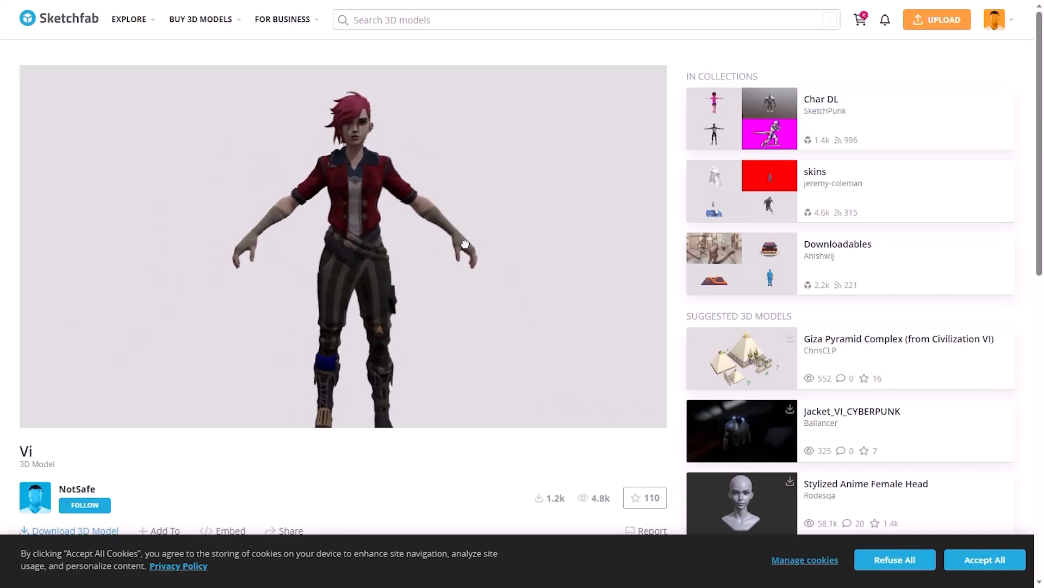
# - Inspect the Vi model and the Hulk Buster(Textured) (Rigged) model up close in their Sketchfab 3D viewers
pyautogui.scroll(5, 465, 243)
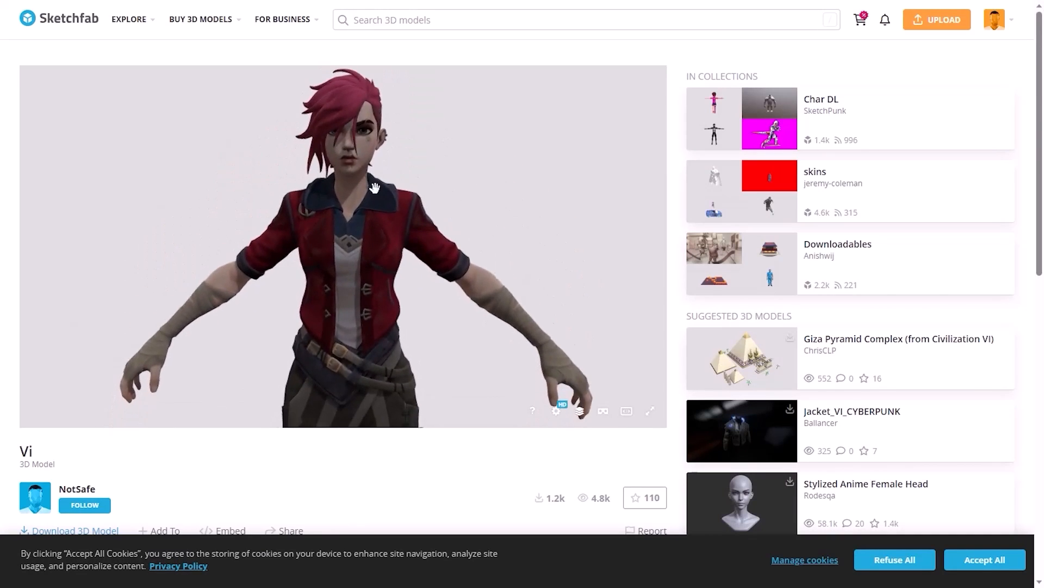
pyautogui.moveTo(375, 188); pyautogui.dragTo(343, 214)
pyautogui.scroll(-3, 342, 214)
pyautogui.moveTo(478, 306); pyautogui.dragTo(323, 250)
pyautogui.scroll(4, 387, 219)
pyautogui.scroll(-1, 386, 219)
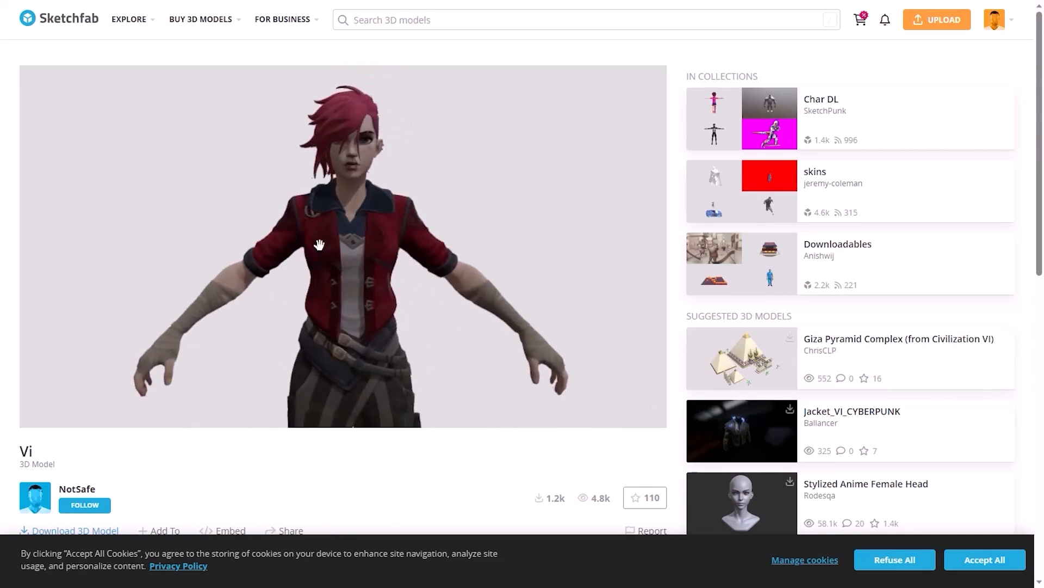
pyautogui.scroll(-3, 417, 310)
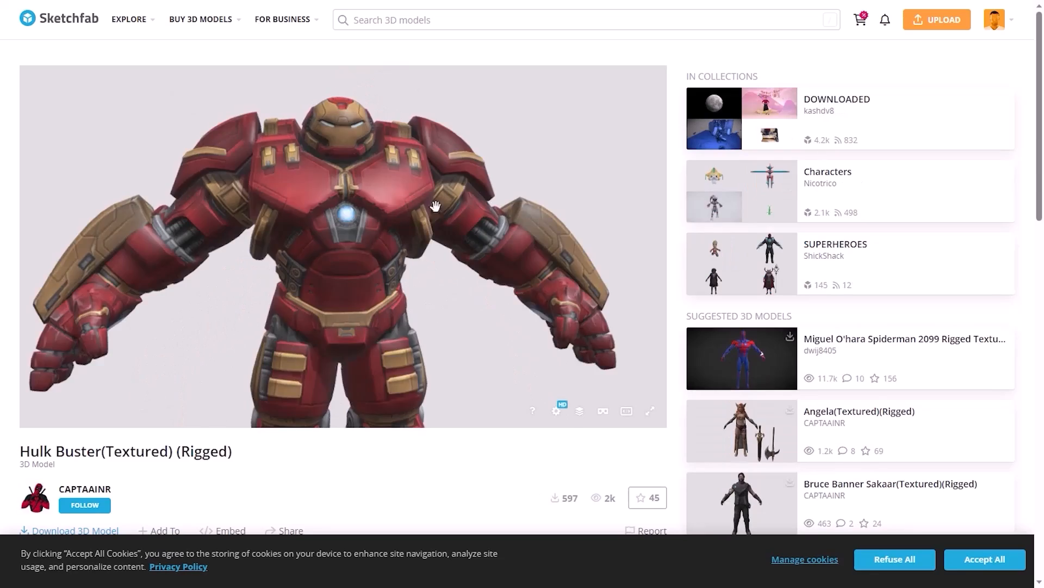
pyautogui.scroll(5, 435, 206)
pyautogui.moveTo(472, 200)
pyautogui.mouseDown()
pyautogui.moveTo(362, 194)
pyautogui.moveTo(406, 179)
pyautogui.moveTo(362, 177)
pyautogui.mouseUp()
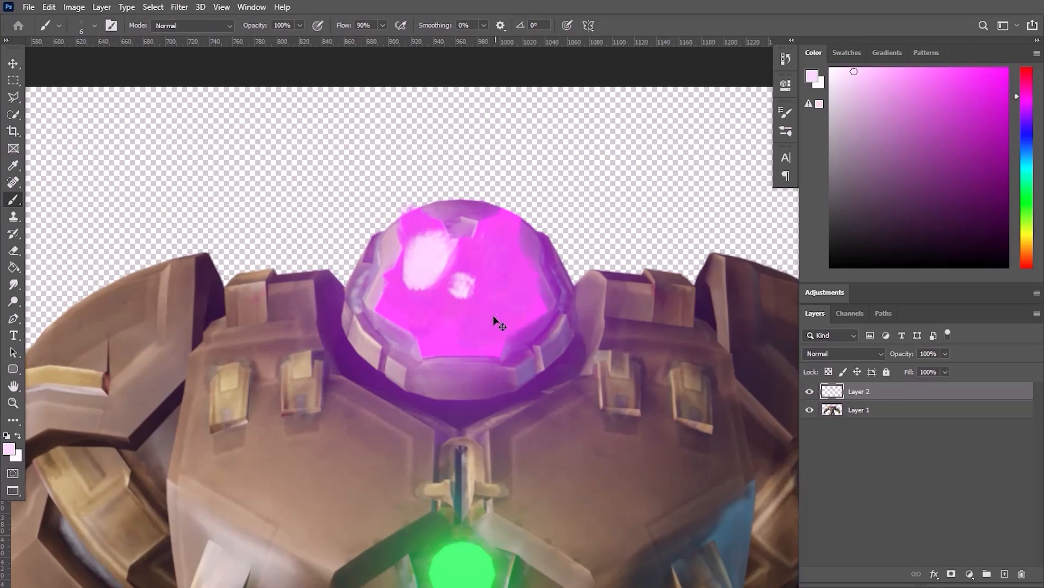
# - Paint muted reddish-brown strokes on the boss armour's left chest plate on Layer 2, using colours sampled from the armour
pyautogui.press('z')
pyautogui.moveTo(510, 259); pyautogui.dragTo(516, 292)
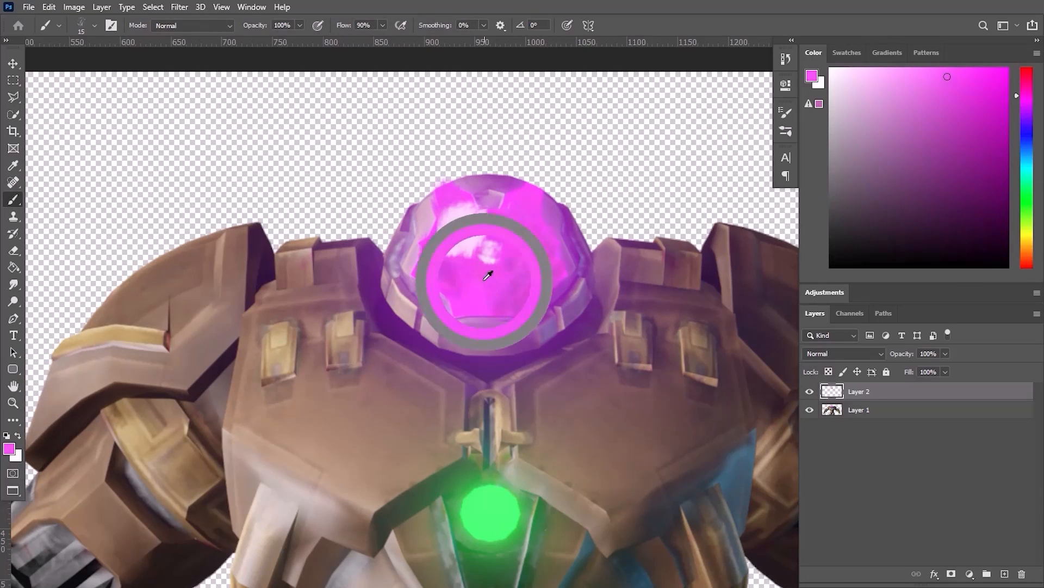
pyautogui.press('z')
pyautogui.moveTo(511, 348)
pyautogui.mouseDown()
pyautogui.moveTo(564, 352)
pyautogui.moveTo(541, 352)
pyautogui.moveTo(552, 352)
pyautogui.mouseUp()
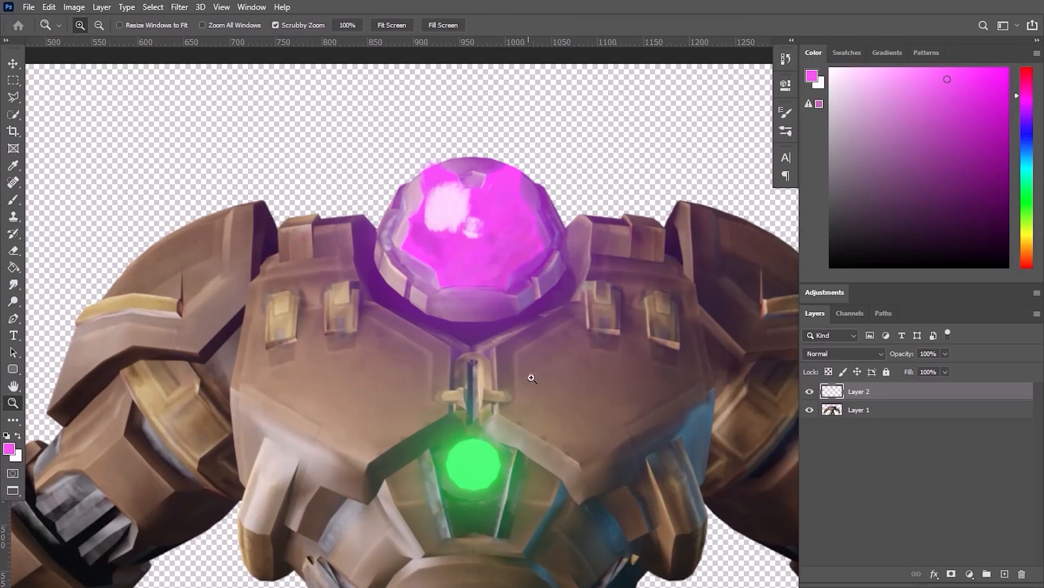
pyautogui.press('b')
pyautogui.keyDown('alt'); pyautogui.click(370, 387); pyautogui.keyUp('alt')
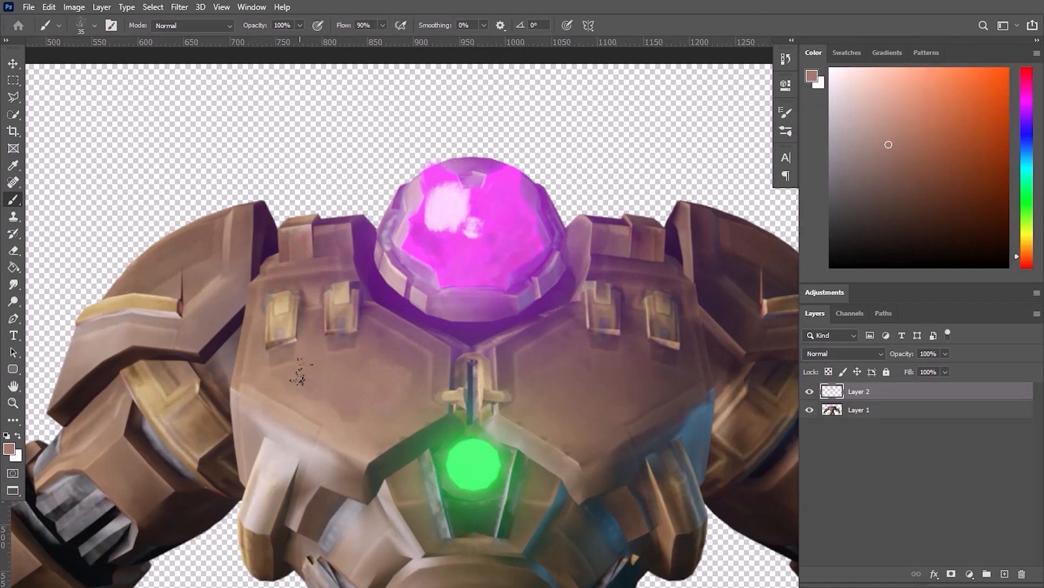
pyautogui.keyDown('alt'); pyautogui.click(387, 343); pyautogui.keyUp('alt')
pyautogui.moveTo(376, 367); pyautogui.dragTo(359, 426)
pyautogui.hotkey('ctrl', 'z')
pyautogui.keyDown('alt'); pyautogui.click(334, 403); pyautogui.keyUp('alt')
pyautogui.moveTo(385, 390)
pyautogui.mouseDown()
pyautogui.moveTo(381, 410)
pyautogui.moveTo(381, 397)
pyautogui.mouseUp()
pyautogui.keyDown('alt'); pyautogui.click(383, 384); pyautogui.keyUp('alt')
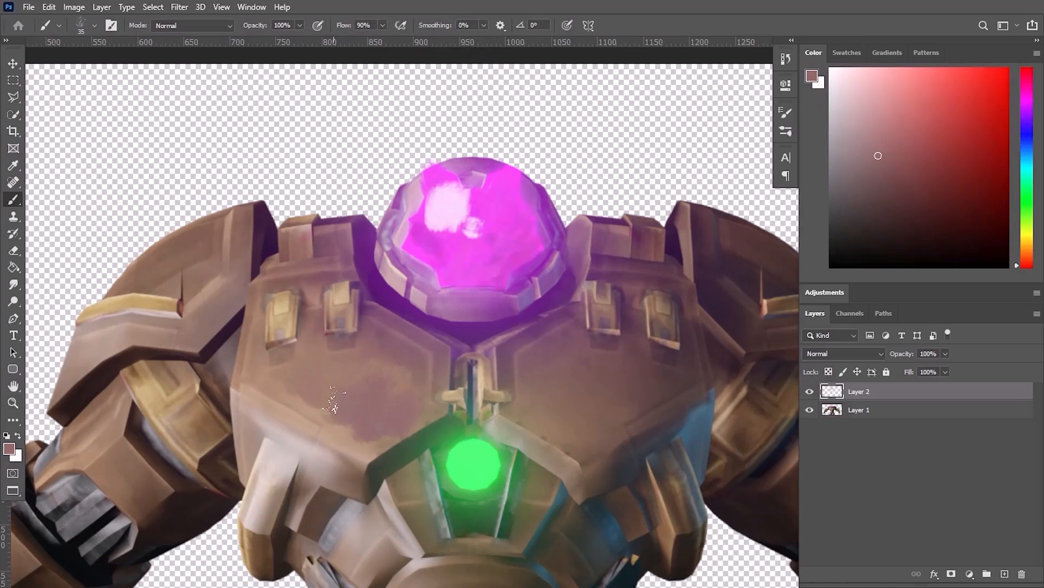
# - Extend the painted texture over the chest plates with brown and purplish tones sampled from the surrounding armour
pyautogui.keyDown('alt'); pyautogui.click(574, 384); pyautogui.keyUp('alt')
pyautogui.keyDown('alt'); pyautogui.click(544, 407); pyautogui.keyUp('alt')
pyautogui.keyDown('alt'); pyautogui.click(298, 409); pyautogui.keyUp('alt')
pyautogui.moveTo(294, 397)
pyautogui.mouseDown()
pyautogui.moveTo(321, 363)
pyautogui.moveTo(299, 408)
pyautogui.mouseUp()
pyautogui.keyDown('alt'); pyautogui.click(327, 357); pyautogui.keyUp('alt')
pyautogui.keyDown('alt'); pyautogui.click(374, 384); pyautogui.keyUp('alt')
pyautogui.hotkey('ctrl', 'z')
pyautogui.moveTo(385, 398)
pyautogui.keyDown('ctrl'); pyautogui.mouseDown()
pyautogui.moveTo(457, 399)
pyautogui.moveTo(418, 401)
pyautogui.moveTo(363, 435)
pyautogui.mouseUp(); pyautogui.keyUp('ctrl')
pyautogui.keyDown('alt'); pyautogui.click(329, 401); pyautogui.keyUp('alt')
pyautogui.keyDown('alt'); pyautogui.click(445, 396); pyautogui.keyUp('alt')
# - Paint the lower part of the left chest plate with lighter brown tones sampled from the adjacent armour
pyautogui.keyDown('alt'); pyautogui.click(311, 484); pyautogui.keyUp('alt')
pyautogui.moveTo(307, 452); pyautogui.dragTo(298, 514)
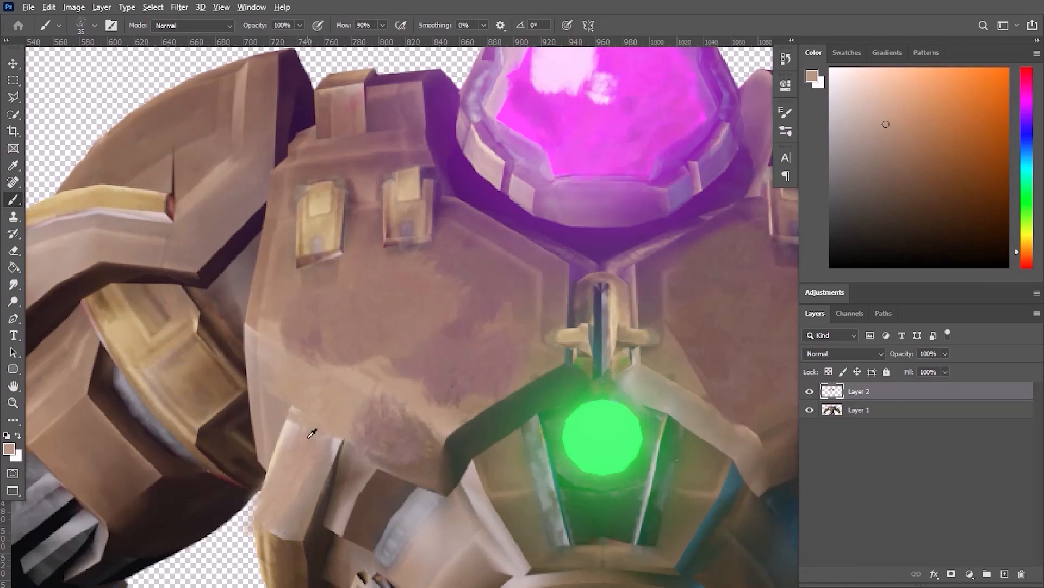
pyautogui.keyDown('alt'); pyautogui.click(289, 429); pyautogui.keyUp('alt')
pyautogui.keyDown('ctrl'); pyautogui.moveTo(445, 370); pyautogui.dragTo(518, 363); pyautogui.keyUp('ctrl')
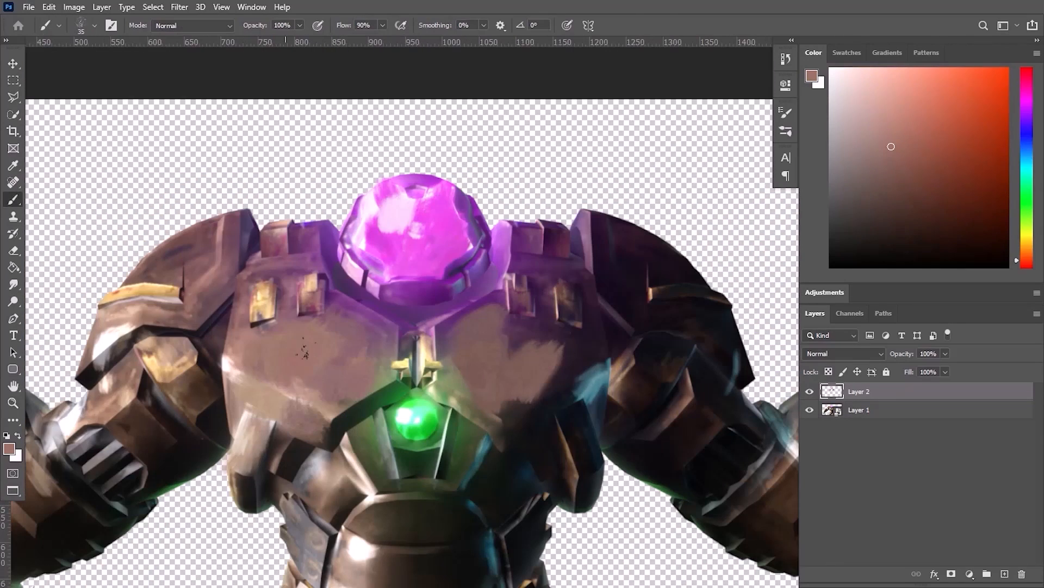
# - Blend the left chest plate of the darker, purple-and-green-lit armour with sampled reddish-brown tones on Layer 2
pyautogui.keyDown('alt'); pyautogui.click(339, 373); pyautogui.keyUp('alt')
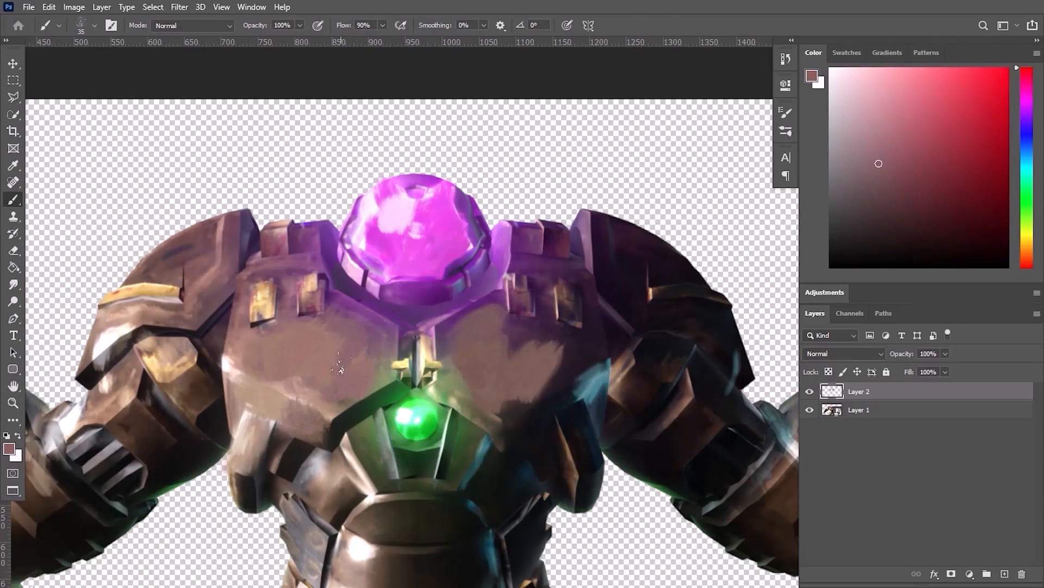
pyautogui.keyDown('alt'); pyautogui.click(269, 417); pyautogui.keyUp('alt')
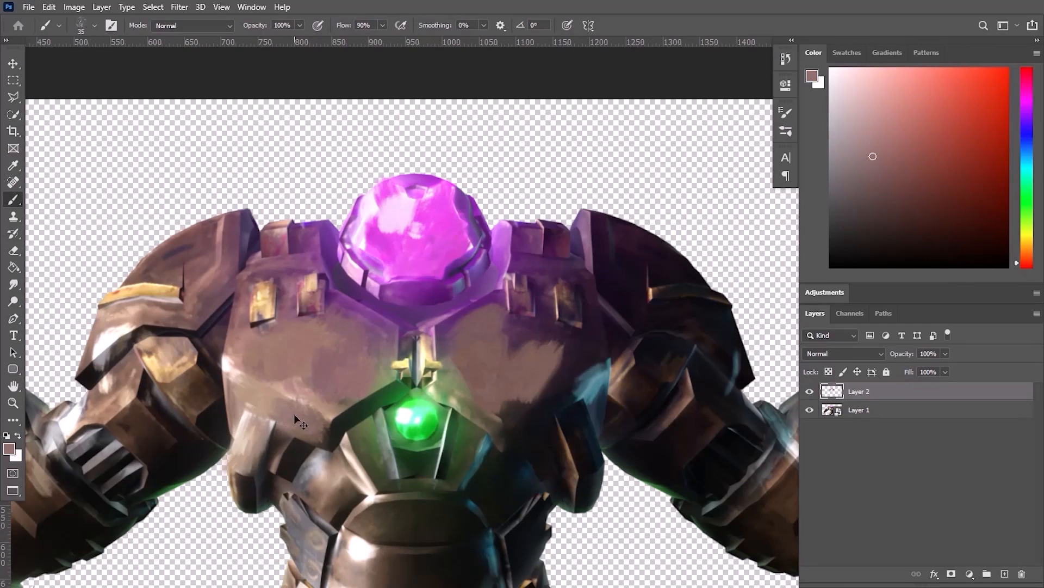
pyautogui.keyDown('alt'); pyautogui.click(261, 428); pyautogui.keyUp('alt')
pyautogui.keyDown('alt'); pyautogui.click(326, 481); pyautogui.keyUp('alt')
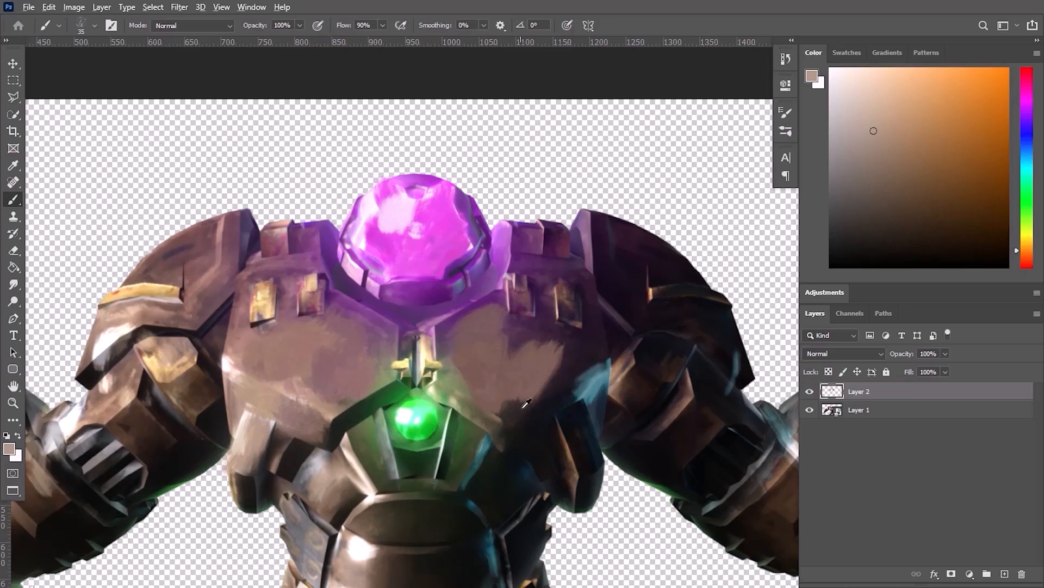
# - Paint over the ragged light patch on the right chest plate with darker tones sampled from the surrounding armour
pyautogui.keyDown('alt'); pyautogui.click(563, 378); pyautogui.keyUp('alt')
pyautogui.keyDown('alt'); pyautogui.click(523, 342); pyautogui.keyUp('alt')
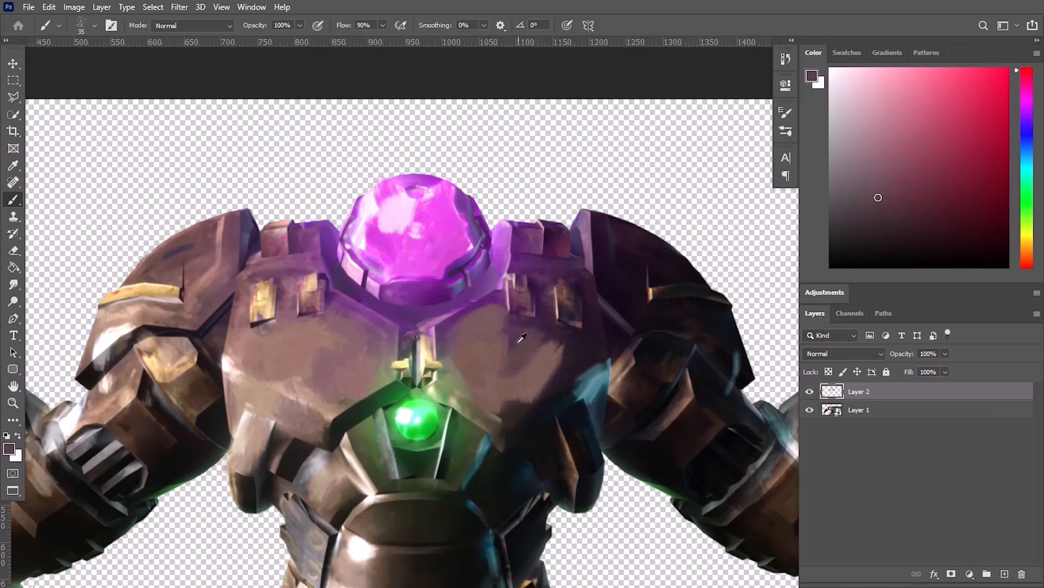
pyautogui.keyDown('alt'); pyautogui.click(550, 385); pyautogui.keyUp('alt')
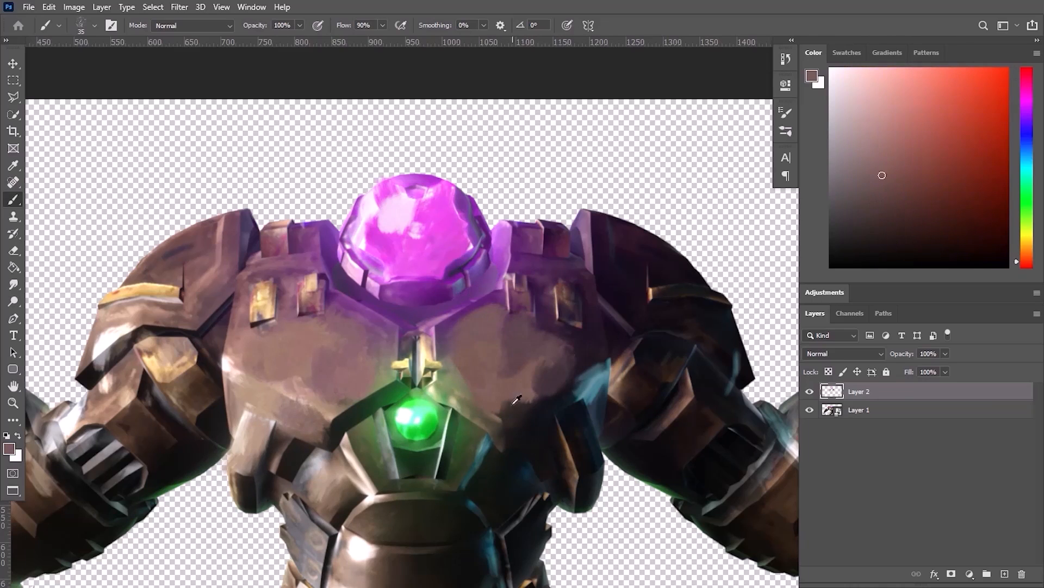
pyautogui.keyDown('alt'); pyautogui.click(529, 342); pyautogui.keyUp('alt')
pyautogui.keyDown('alt'); pyautogui.click(545, 403); pyautogui.keyUp('alt')
pyautogui.press('z')
pyautogui.moveTo(574, 345); pyautogui.dragTo(511, 288)
pyautogui.moveTo(429, 276); pyautogui.dragTo(460, 268)
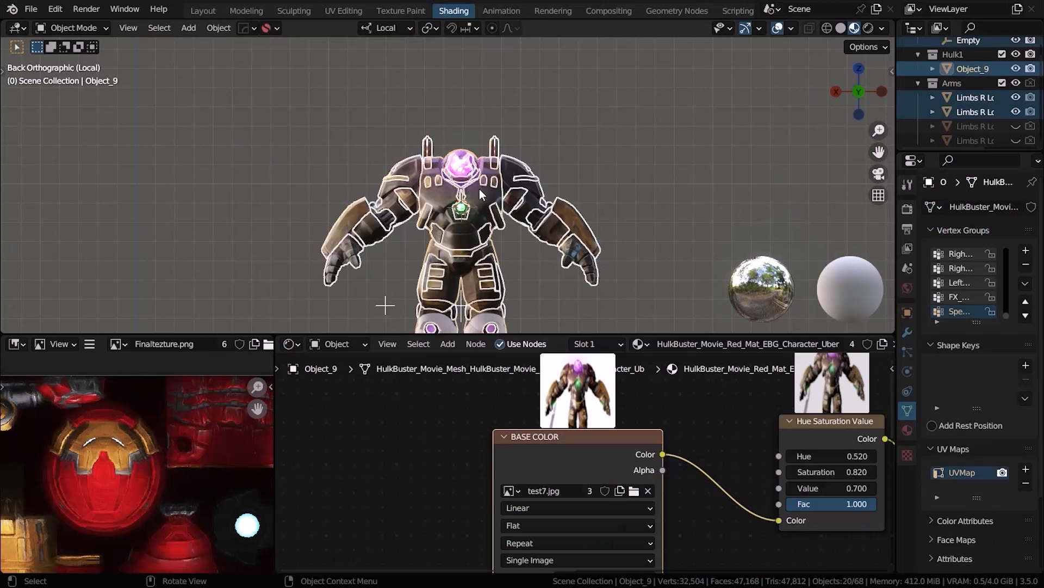
# - Select the whole boss mesh in Edit Mode and map its UVs with Project from View in back orthographic view
pyautogui.press('Tab')
pyautogui.scroll(-2, 480, 195)
pyautogui.scroll(3, 479, 194)
pyautogui.keyDown('alt'); pyautogui.moveTo(480, 194); pyautogui.dragTo(525, 212, button='middle'); pyautogui.keyUp('alt')
pyautogui.keyDown('shift'); pyautogui.moveTo(525, 212); pyautogui.dragTo(526, 155, button='middle'); pyautogui.keyUp('shift')
pyautogui.scroll(-2, 525, 154)
pyautogui.press('a')
pyautogui.scroll(3, 528, 163)
pyautogui.scroll(-2, 528, 166)
pyautogui.press('u')
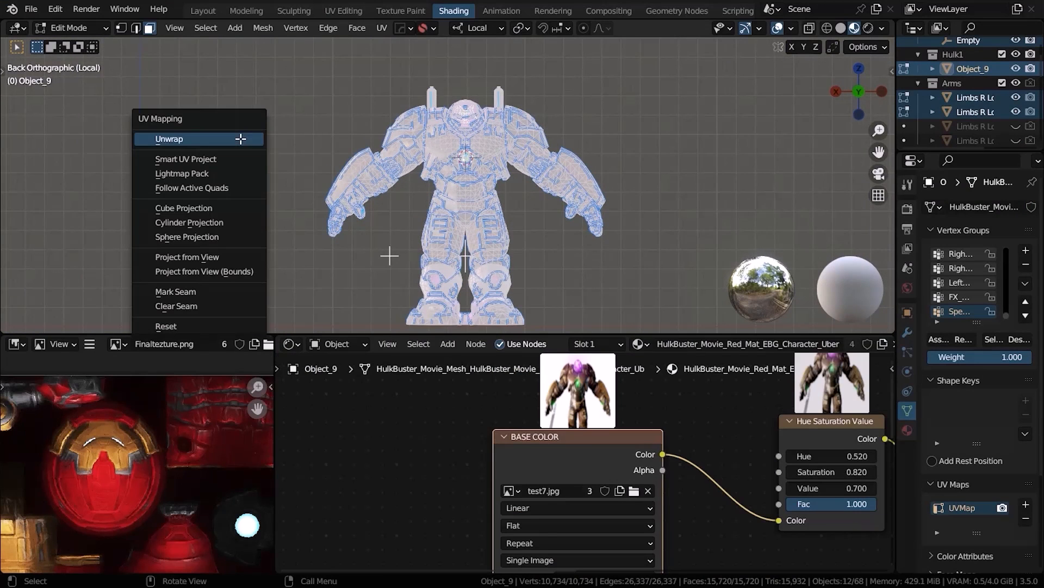
pyautogui.click(206, 259)
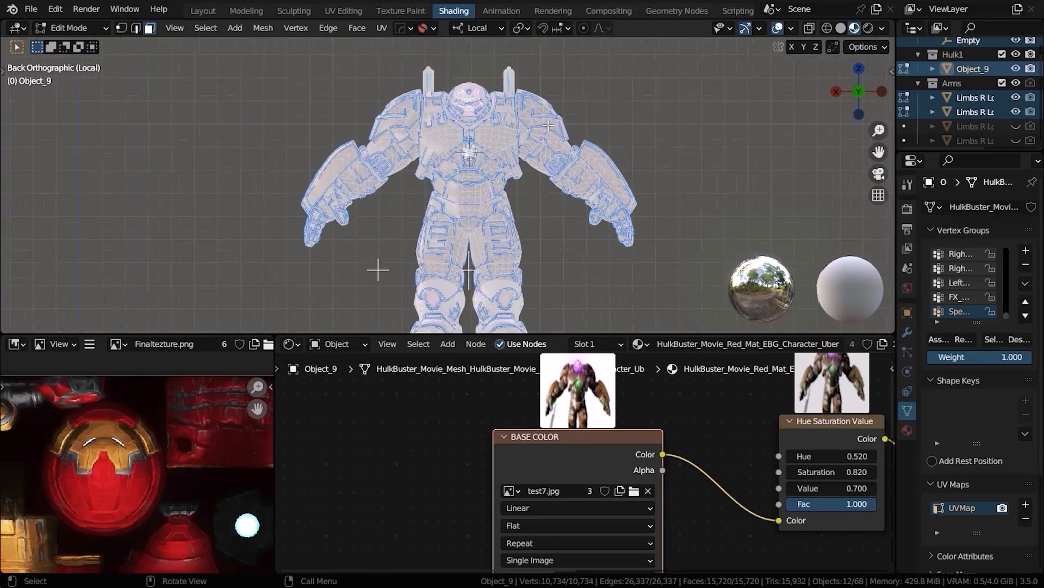
pyautogui.scroll(1, 535, 126)
pyautogui.press('i')
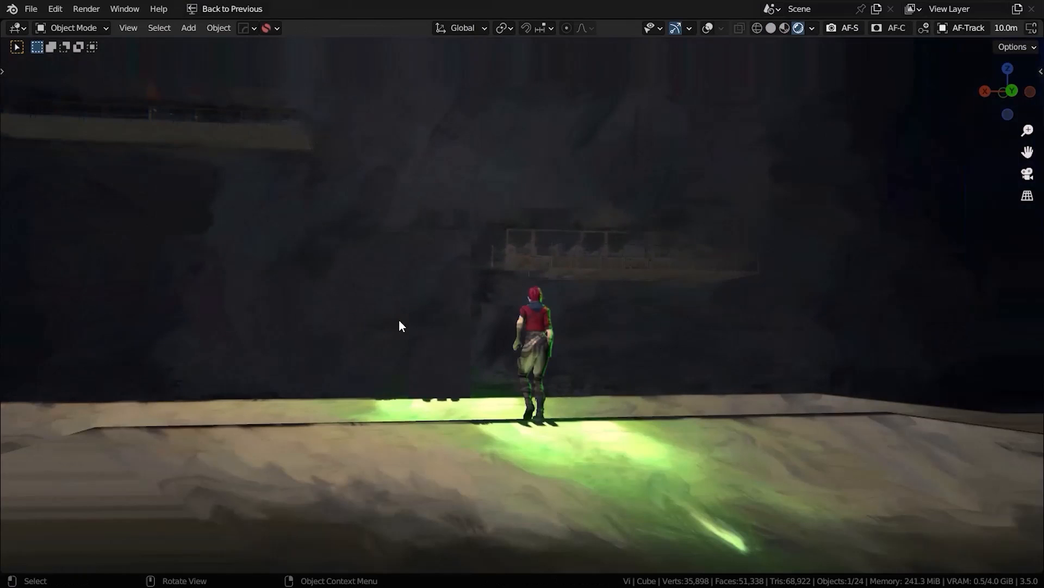
# - Examine the painted texture on the Vi character from behind and from the side, outside and inside the camera view
pyautogui.press('KP_0')
pyautogui.moveTo(720, 258); pyautogui.dragTo(719, 258, button='middle')
pyautogui.moveTo(586, 309); pyautogui.dragTo(381, 393, button='middle')
pyautogui.scroll(3, 566, 321)
pyautogui.scroll(-3, 566, 321)
pyautogui.click(302, 469)
pyautogui.press('KP_Decimal')
pyautogui.moveTo(777, 376); pyautogui.dragTo(384, 307, button='middle')
pyautogui.scroll(3, 531, 184)
pyautogui.scroll(-3, 532, 182)
pyautogui.moveTo(532, 182); pyautogui.dragTo(571, 213, button='middle')
pyautogui.scroll(5, 571, 211)
pyautogui.scroll(-4, 563, 145)
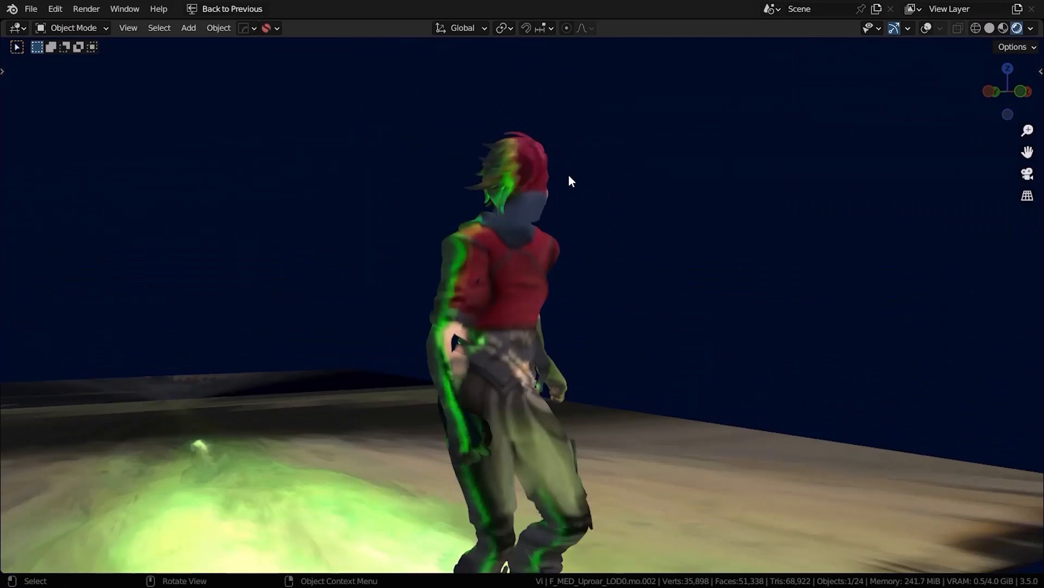
pyautogui.scroll(5, 554, 242)
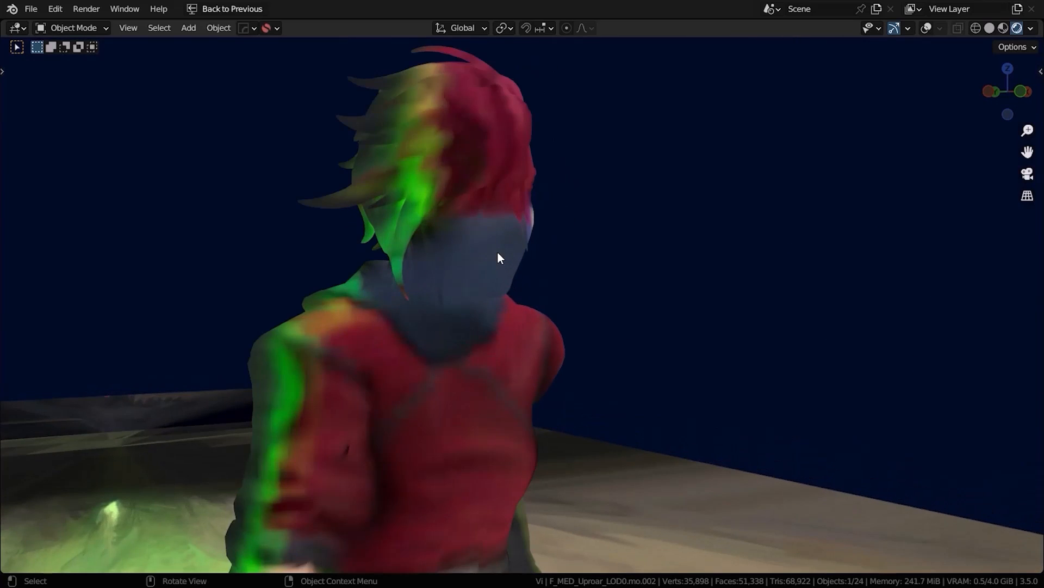
pyautogui.scroll(-5, 498, 251)
pyautogui.scroll(5, 500, 271)
pyautogui.scroll(-5, 499, 271)
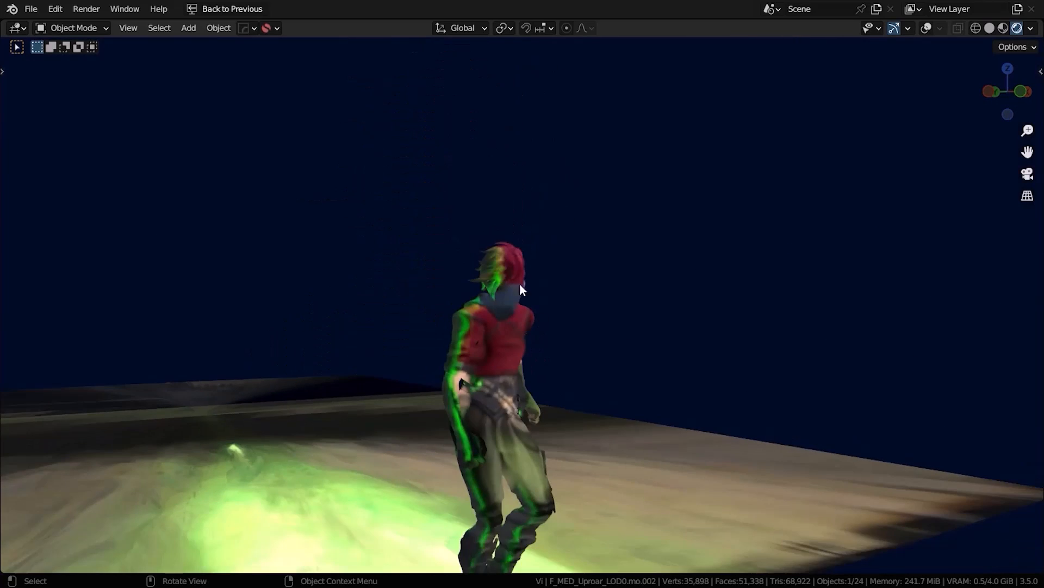
pyautogui.scroll(5, 541, 314)
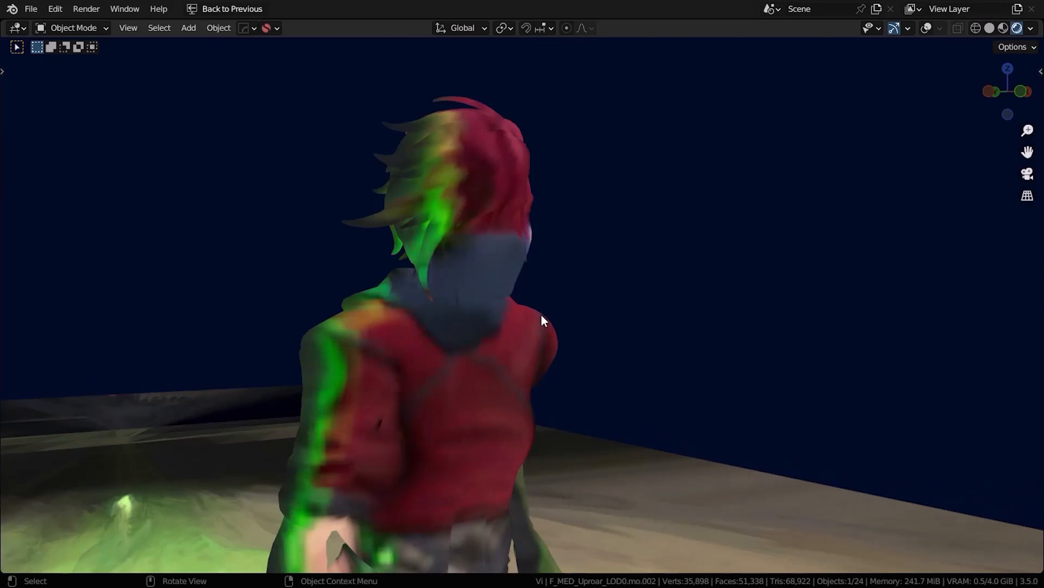
pyautogui.scroll(-3, 541, 314)
pyautogui.moveTo(540, 315); pyautogui.dragTo(473, 298, button='middle')
pyautogui.moveTo(536, 366); pyautogui.dragTo(581, 352, button='middle')
pyautogui.press('KP_0')
pyautogui.scroll(4, 488, 371)
pyautogui.scroll(2, 653, 276)
pyautogui.scroll(-3, 581, 357)
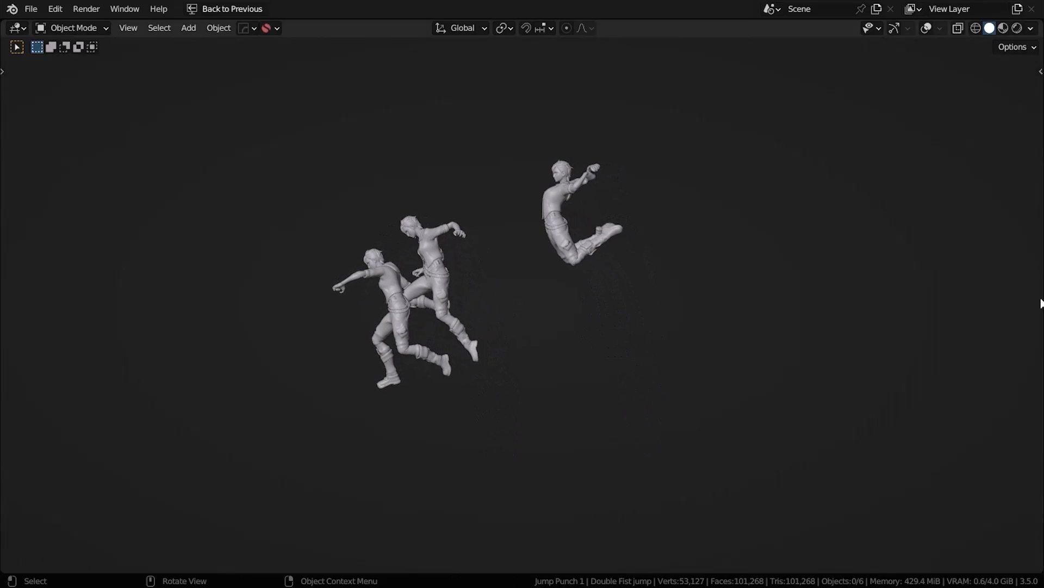
# - Display the three jumping Vi figures with Material Preview shading
pyautogui.press('z')
pyautogui.scroll(-1, 754, 223)
pyautogui.scroll(2, 723, 220)
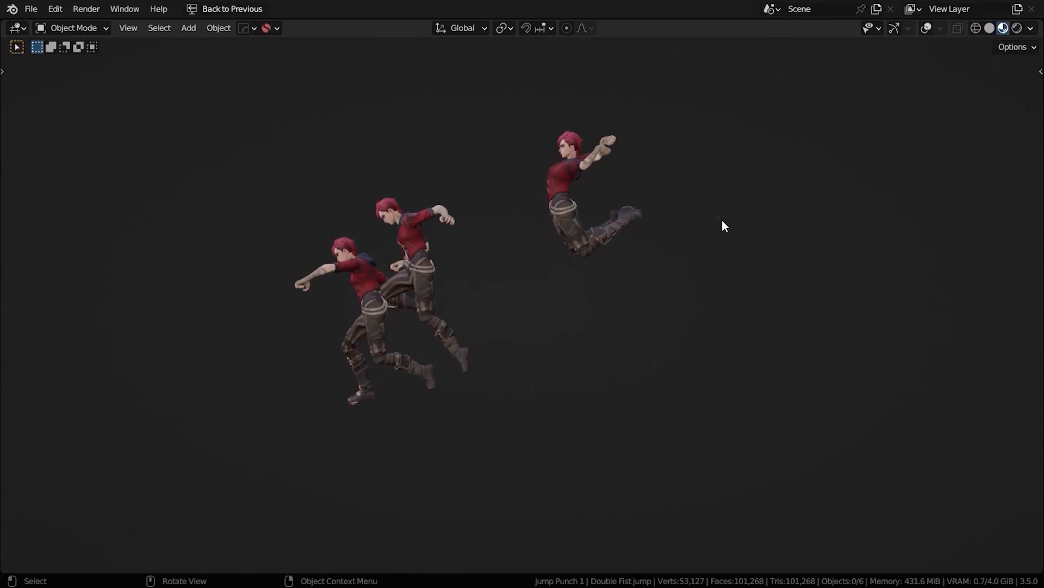
# - Inspect the three Vi poses up close from the front and set the viewport to Rendered shading
pyautogui.moveTo(545, 239)
pyautogui.mouseDown(button='middle')
pyautogui.moveTo(700, 238)
pyautogui.moveTo(494, 205)
pyautogui.mouseUp(button='middle')
pyautogui.scroll(3, 492, 205)
pyautogui.keyDown('shift'); pyautogui.moveTo(488, 273); pyautogui.dragTo(490, 381, button='middle'); pyautogui.keyUp('shift')
pyautogui.scroll(-2, 545, 236)
pyautogui.moveTo(545, 236)
pyautogui.mouseDown(button='middle')
pyautogui.moveTo(211, 235)
pyautogui.moveTo(511, 223)
pyautogui.moveTo(470, 201)
pyautogui.mouseUp(button='middle')
pyautogui.press('z')
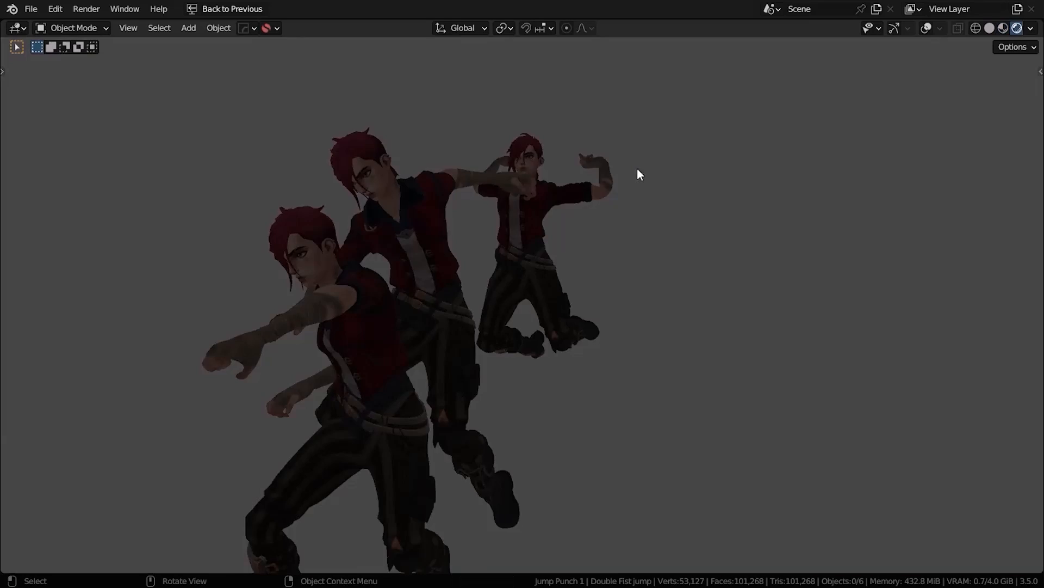
# - Examine the three jumping Vi poses from several angles, both up close and farther away
pyautogui.press('z')
pyautogui.moveTo(585, 202)
pyautogui.mouseDown(button='middle')
pyautogui.moveTo(418, 224)
pyautogui.moveTo(541, 358)
pyautogui.moveTo(478, 295)
pyautogui.moveTo(303, 302)
pyautogui.moveTo(1040, 326)
pyautogui.mouseUp(button='middle')
pyautogui.scroll(2, 541, 358)
pyautogui.scroll(-3, 1039, 326)
pyautogui.keyDown('shift'); pyautogui.moveTo(973, 349); pyautogui.dragTo(768, 242, button='middle'); pyautogui.keyUp('shift')
pyautogui.scroll(1, 758, 292)
pyautogui.scroll(5, 758, 292)
pyautogui.moveTo(758, 291); pyautogui.dragTo(533, 232, button='middle')
pyautogui.scroll(-6, 737, 325)
pyautogui.scroll(3, 533, 232)
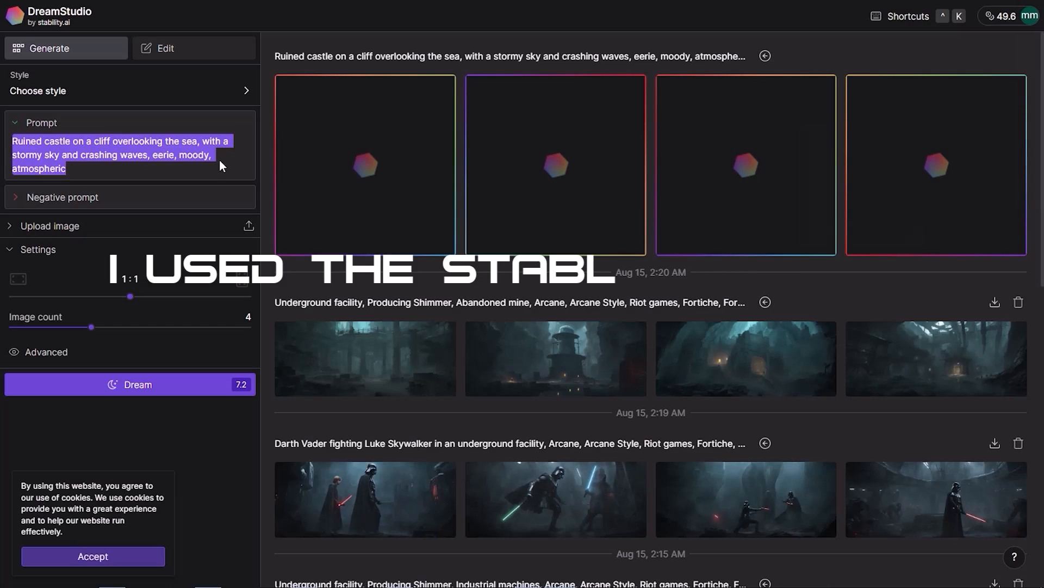
# - In DreamStudio, replace the sample prompt with "Underground Facility, Abandoned Mine, Arcane, Arcane style, Riot Games"
pyautogui.click(233, 161)
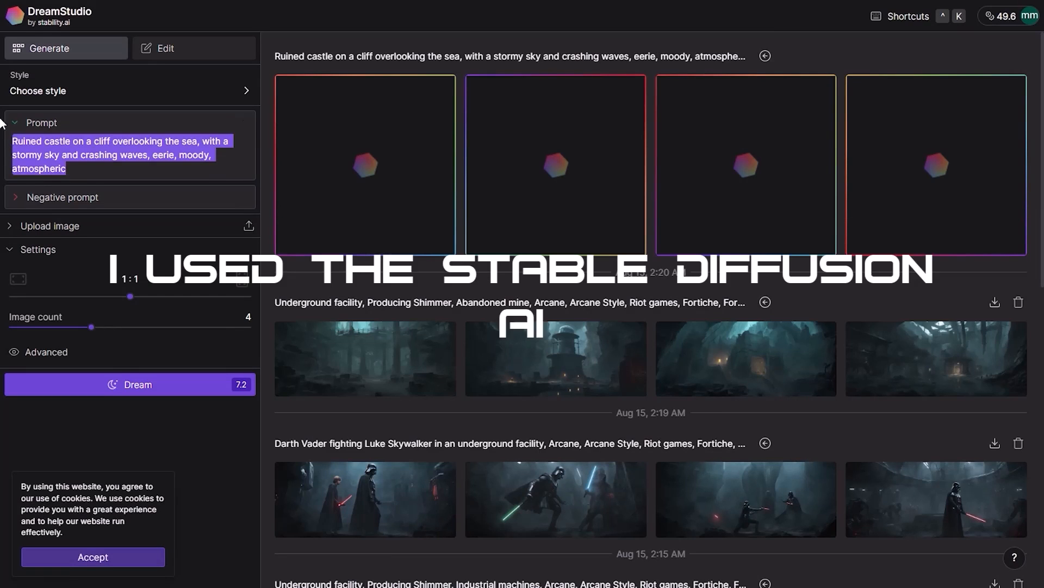
pyautogui.press('BackSpace')
pyautogui.scroll(-9, 417, 440)
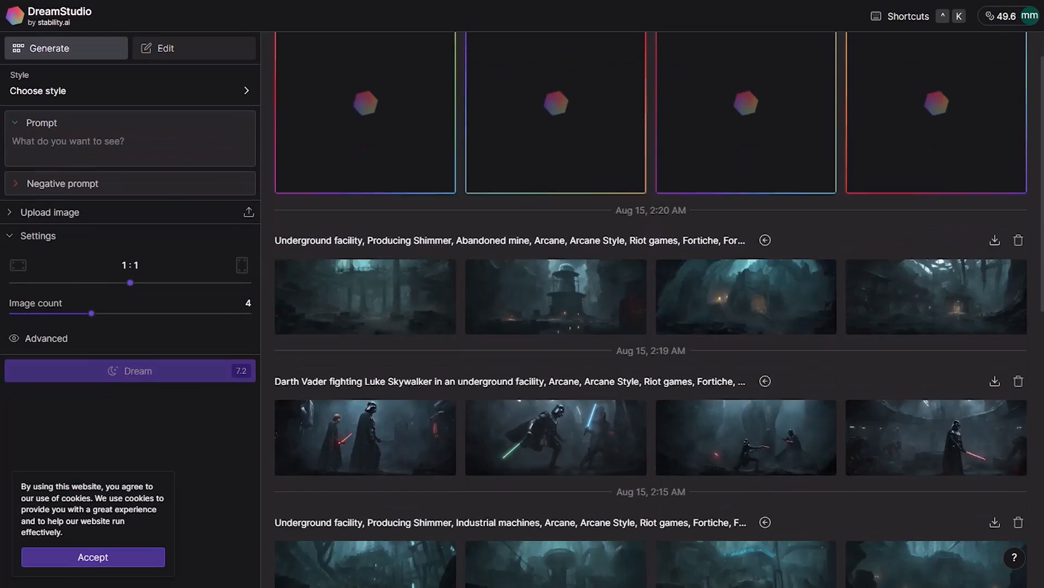
pyautogui.scroll(-1, 650, 309)
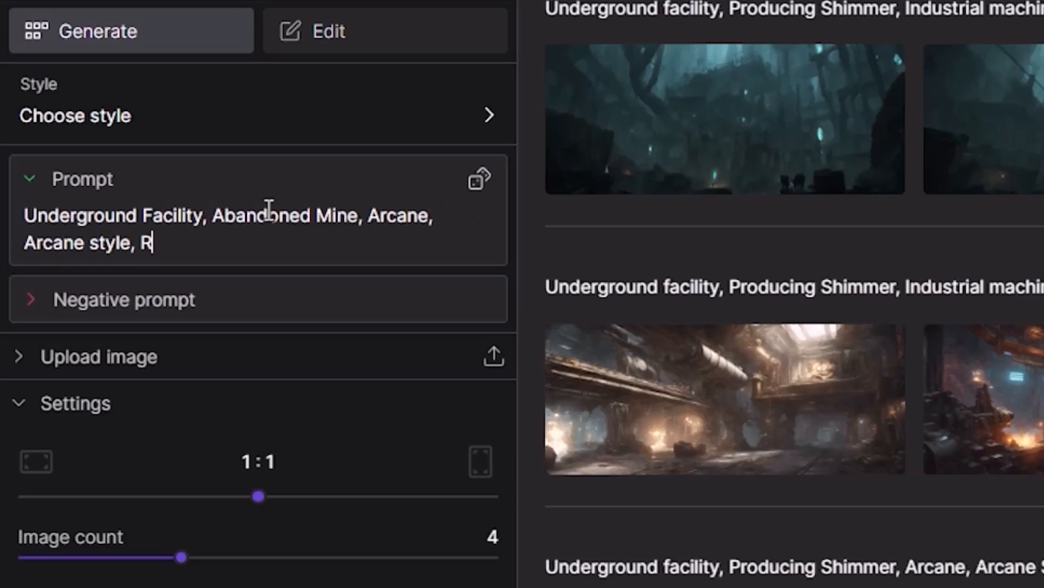
pyautogui.write('iot Games')
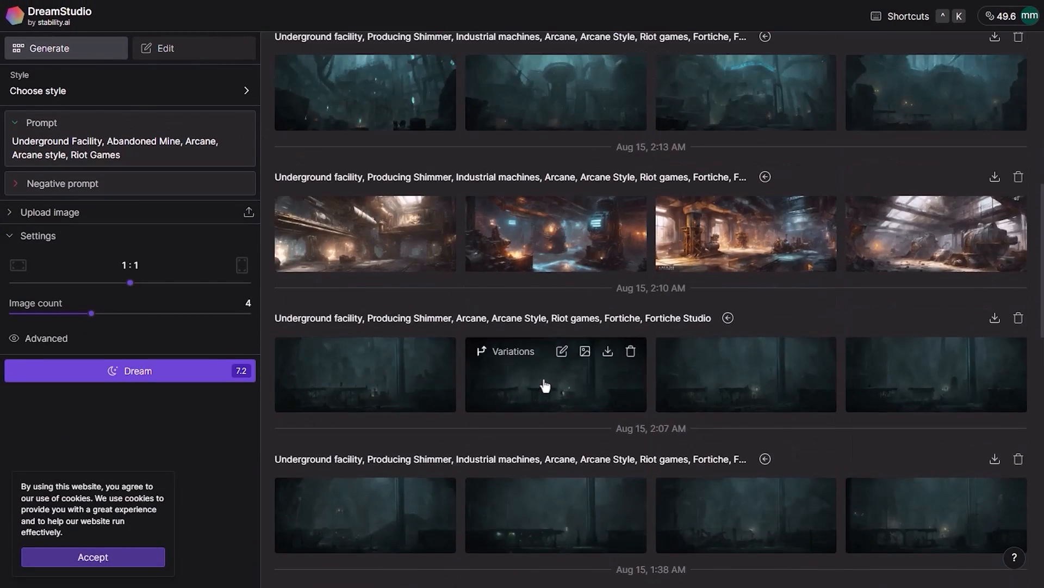
# - View a generated underground facility image at full size and browse the other Arcane-style background results
pyautogui.click(545, 385)
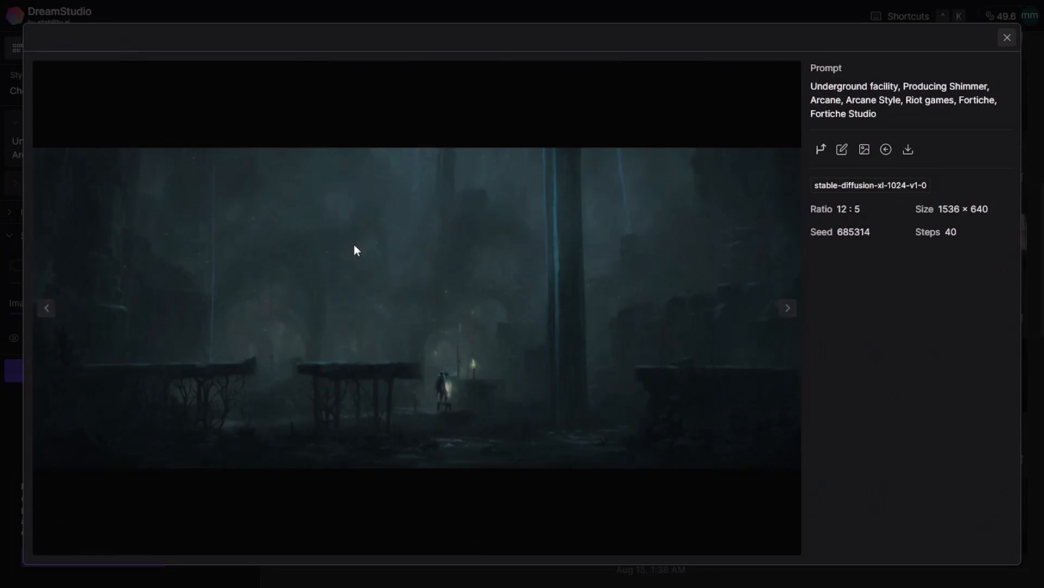
pyautogui.click(1007, 38)
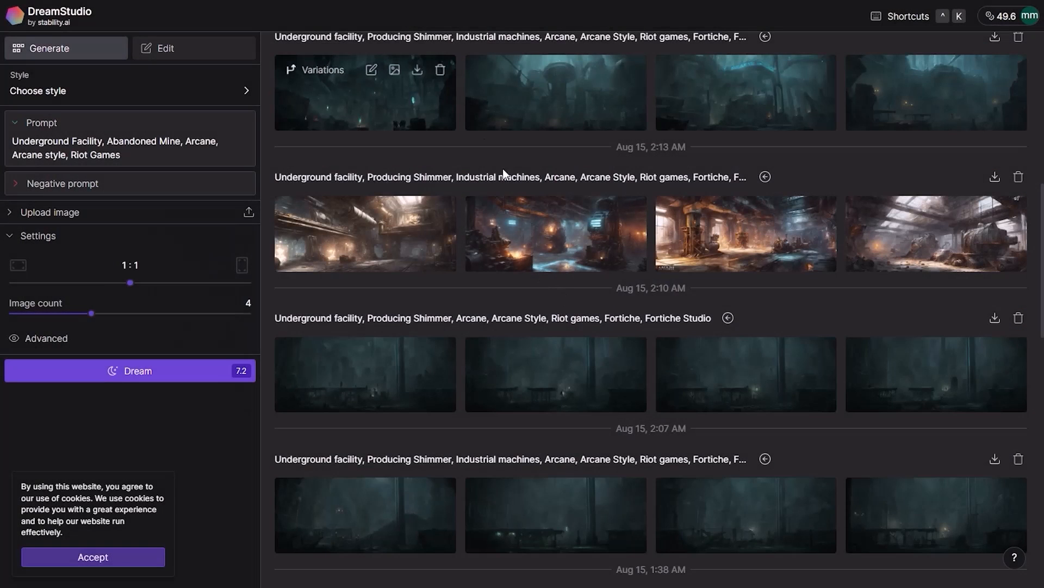
pyautogui.scroll(4, 486, 145)
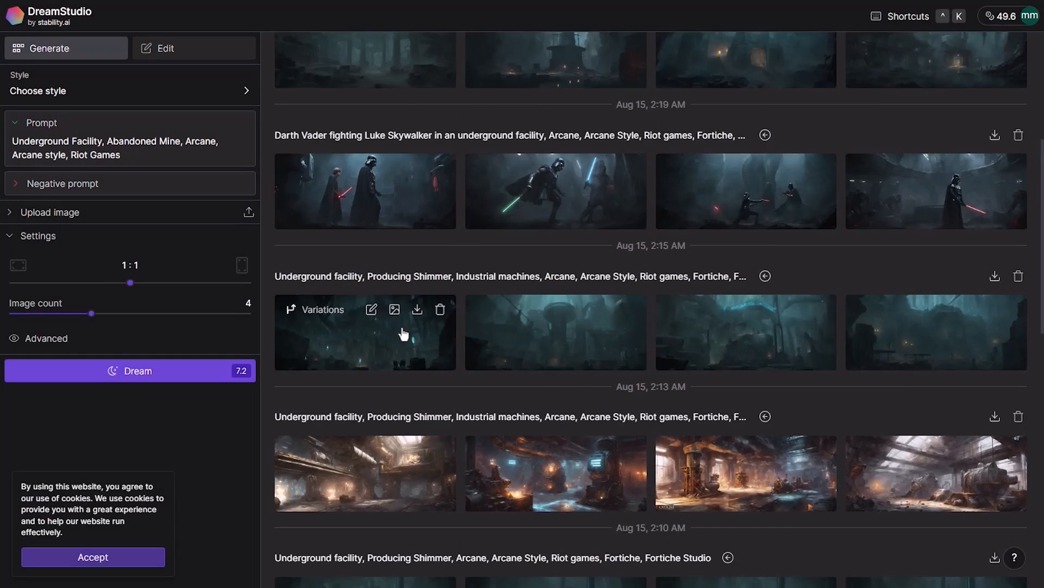
pyautogui.scroll(4, 393, 338)
pyautogui.click(397, 278)
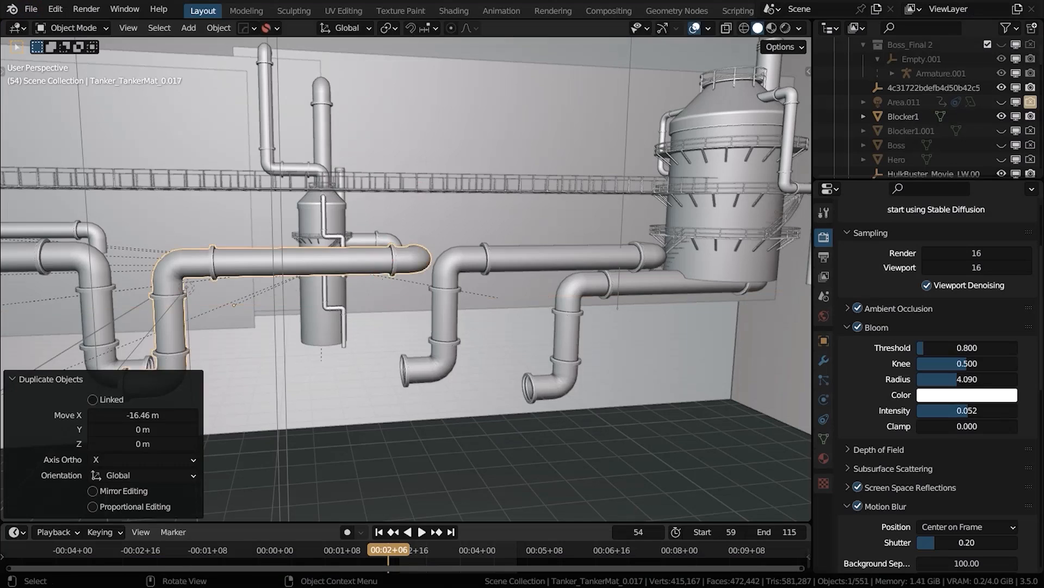
# - In Blender, rotate the duplicated pipe 180° about the Y axis and move it along X and Z
pyautogui.write('ry180')
pyautogui.press('Return')
pyautogui.press('g')
pyautogui.press('x')
pyautogui.click(198, 293)
pyautogui.press('g')
pyautogui.press('z')
pyautogui.click(309, 418)
# - Fine-tune the flipped pipe's position along X and Z to line it up with the neighbouring pipe
pyautogui.press('g')
pyautogui.press('x')
pyautogui.click(337, 401)
pyautogui.press('g')
pyautogui.press('z')
pyautogui.click(338, 401)
# - Duplicate the pipe along the Y axis, rotate the copy about Z, and check the pipe run against the backdrop
pyautogui.click(435, 414)
pyautogui.moveTo(435, 414); pyautogui.dragTo(379, 357, button='middle')
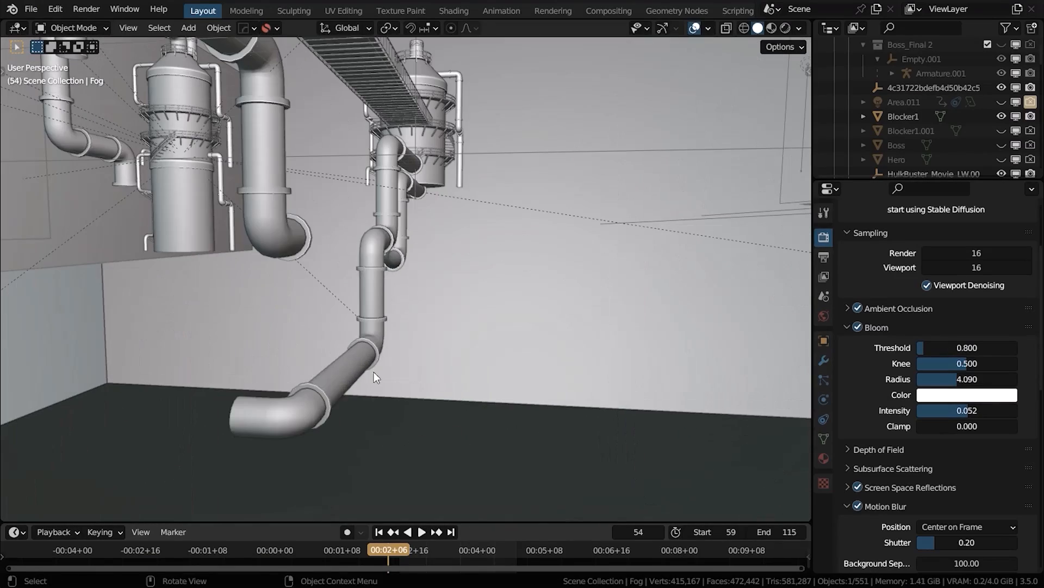
pyautogui.hotkey('shift', 'd')
pyautogui.press('y')
pyautogui.press('Return')
pyautogui.press('r')
pyautogui.press('z')
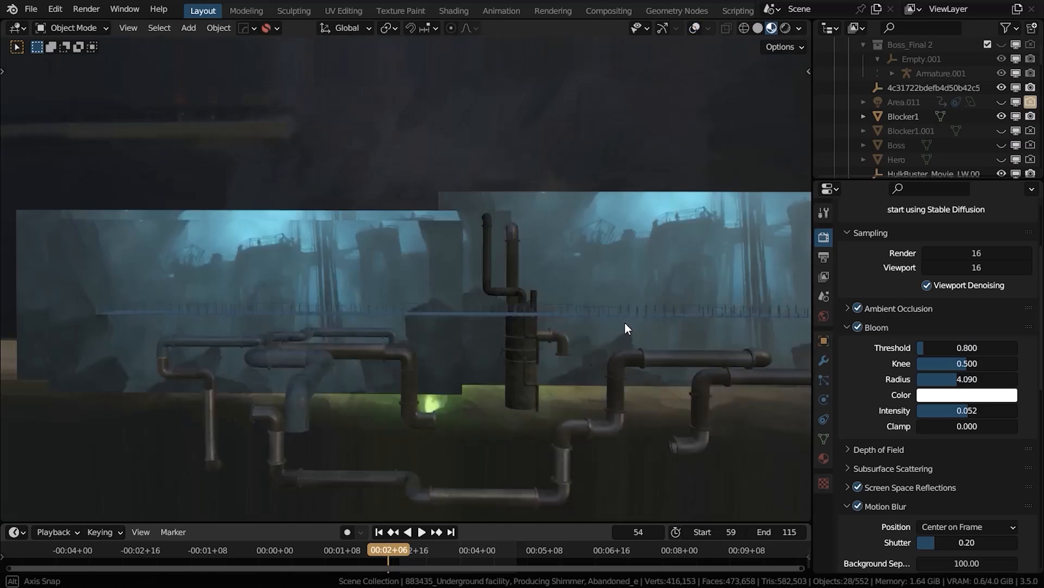
pyautogui.moveTo(625, 322); pyautogui.dragTo(527, 284, button='middle')
pyautogui.press('KP_0')
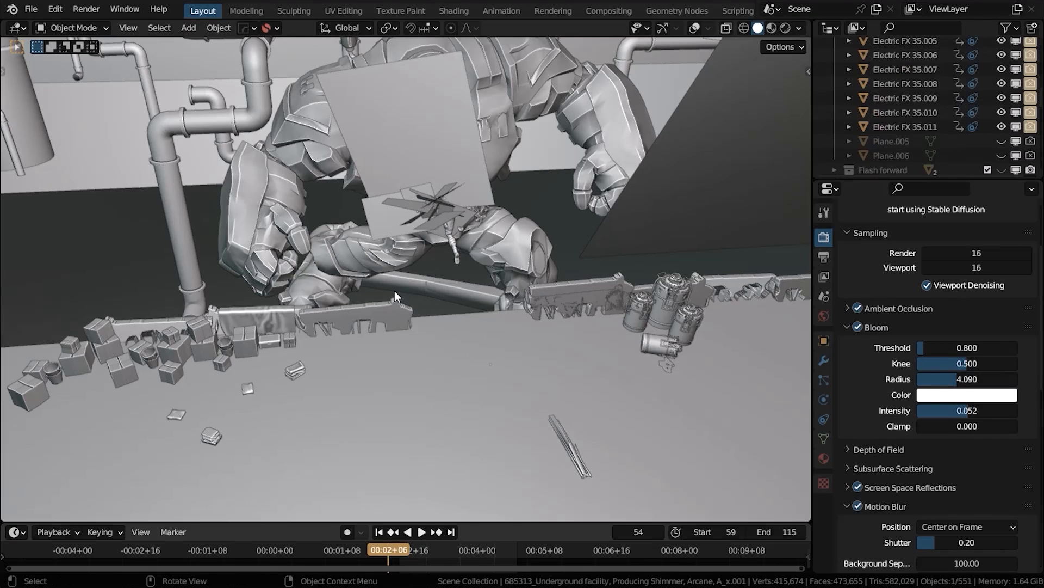
# - Try to duplicate the broken fence section near the barrels and reposition it freely
pyautogui.press('KP_0')
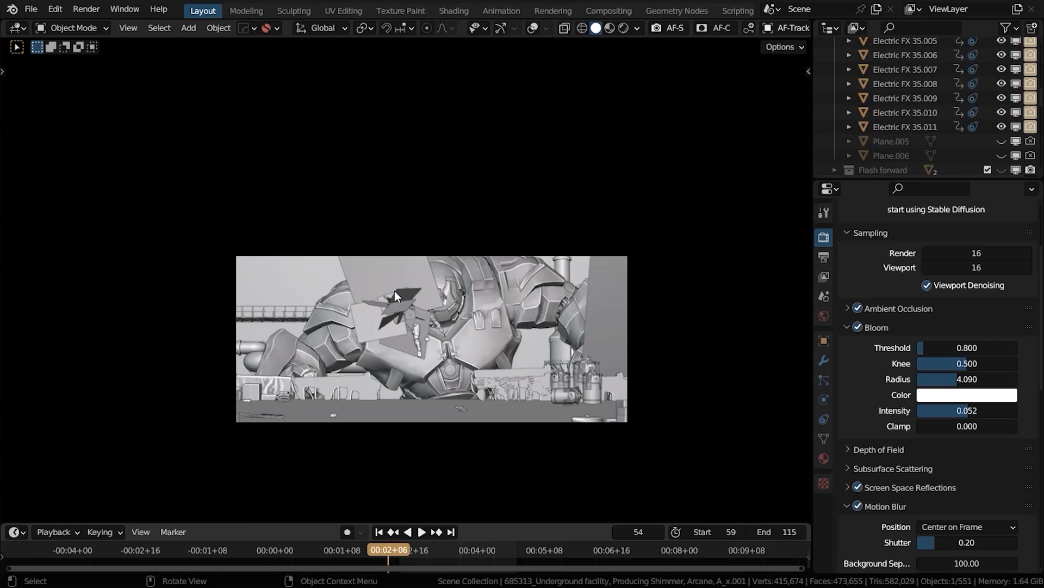
pyautogui.scroll(3, 397, 362)
pyautogui.keyDown('shift'); pyautogui.moveTo(397, 362); pyautogui.dragTo(448, 249, button='middle'); pyautogui.keyUp('shift')
pyautogui.scroll(-1, 554, 316)
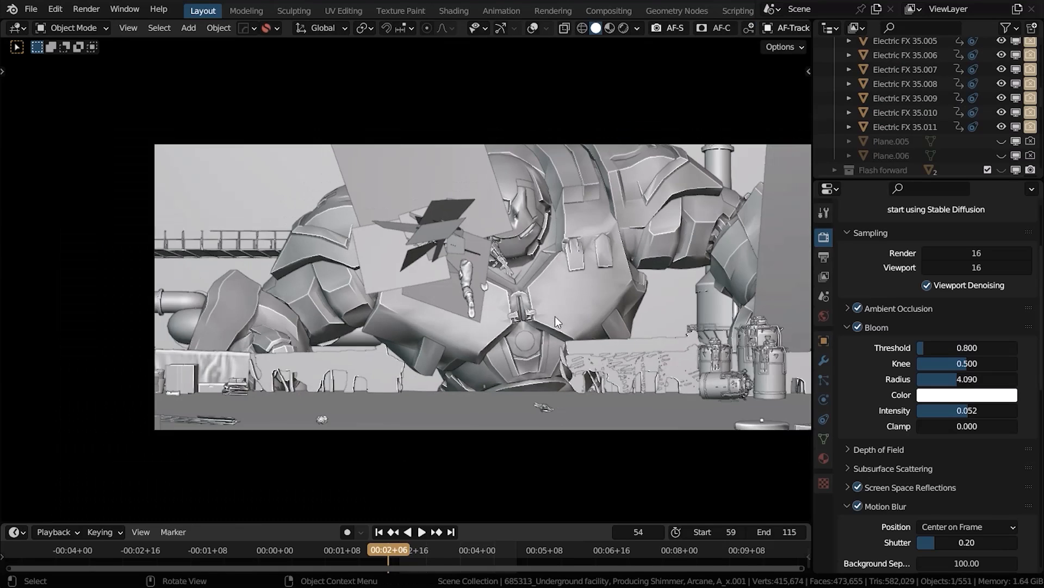
pyautogui.click(631, 368)
pyautogui.press('g')
pyautogui.rightClick(494, 327)
pyautogui.moveTo(575, 334); pyautogui.dragTo(407, 377, button='middle')
pyautogui.scroll(2, 537, 352)
pyautogui.hotkey('shift', 'd')
pyautogui.rightClick(511, 201)
pyautogui.scroll(-1, 407, 377)
pyautogui.press('g')
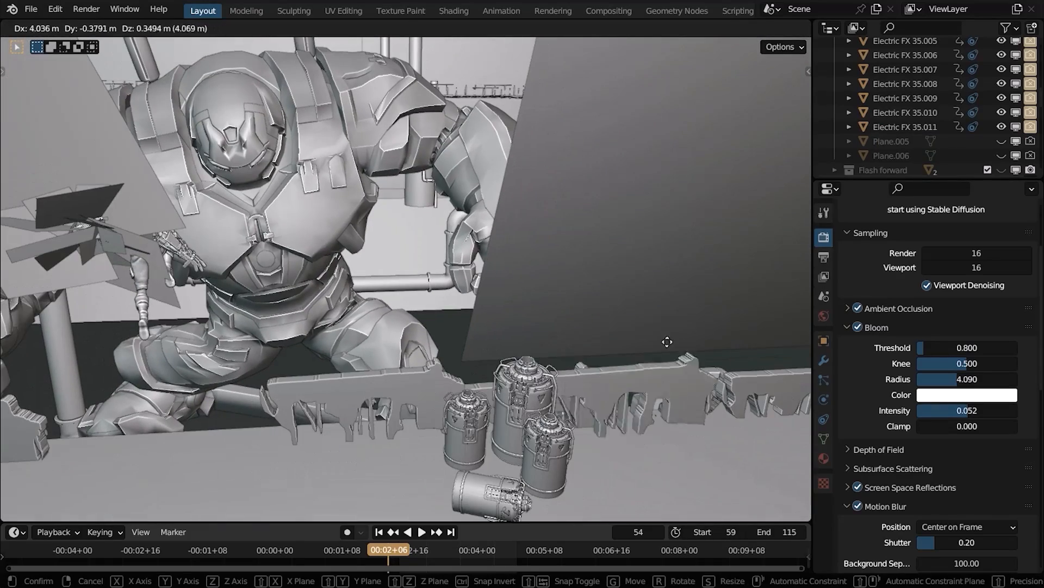
pyautogui.rightClick(569, 341)
# - Move the selected broken fence section about 9.83 m along the global X axis
pyautogui.scroll(-3, 589, 345)
pyautogui.press('g')
pyautogui.press('x')
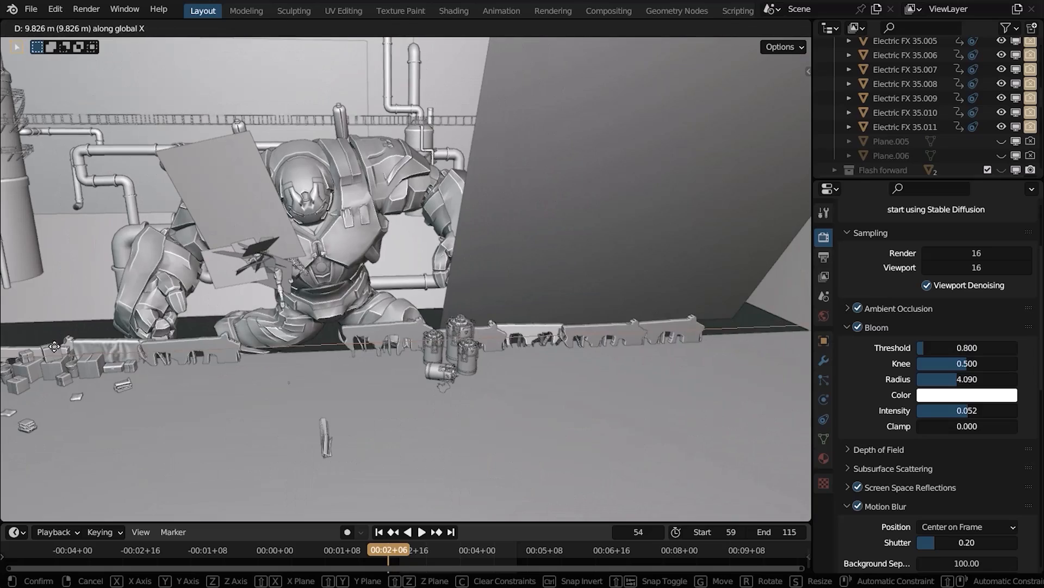
pyautogui.click(54, 347)
pyautogui.scroll(-1, 44, 341)
pyautogui.scroll(4, 479, 305)
pyautogui.keyDown('shift'); pyautogui.moveTo(435, 272); pyautogui.dragTo(567, 280, button='middle'); pyautogui.keyUp('shift')
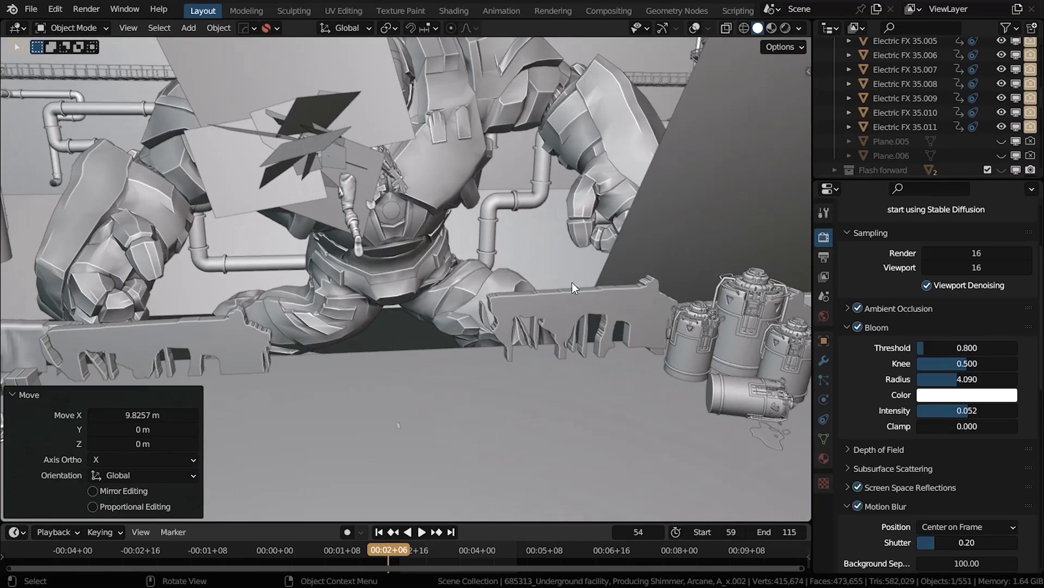
pyautogui.click(567, 290)
pyautogui.press('g')
pyautogui.rightClick(466, 297)
# - Trace the jagged outline and gaps of the broken fence with a Quick Shape lasso, cutting through and aligned to view
pyautogui.press('KP_0')
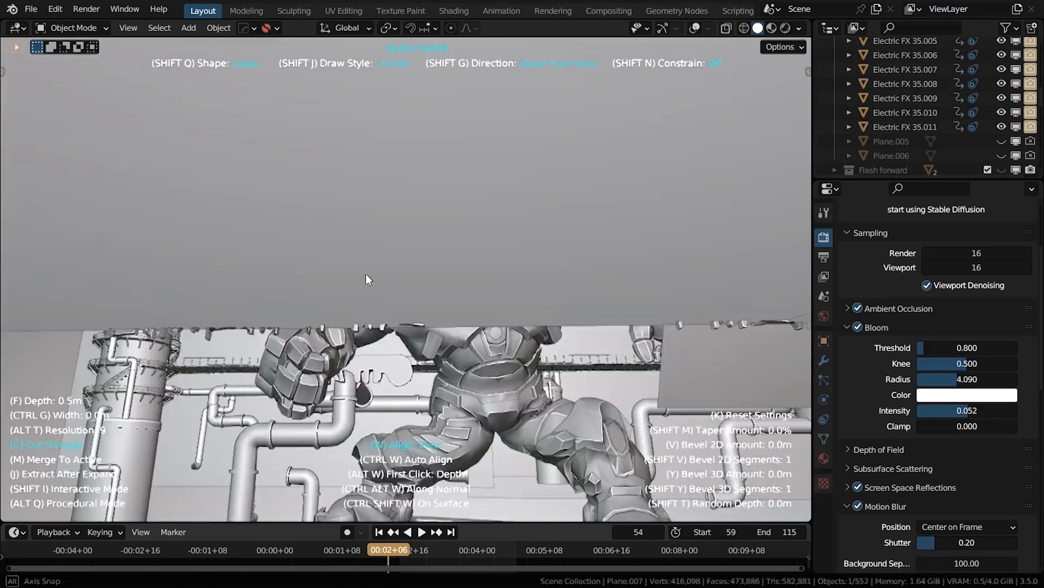
pyautogui.moveTo(365, 275); pyautogui.dragTo(226, 369, button='middle')
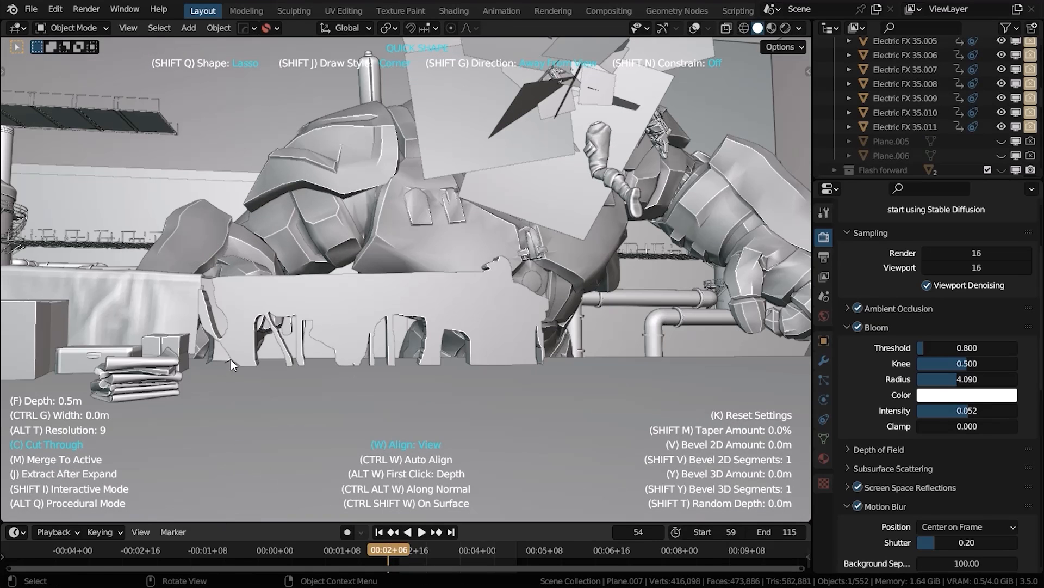
pyautogui.moveTo(520, 284)
pyautogui.mouseDown()
pyautogui.moveTo(544, 354)
pyautogui.moveTo(427, 343)
pyautogui.mouseUp()
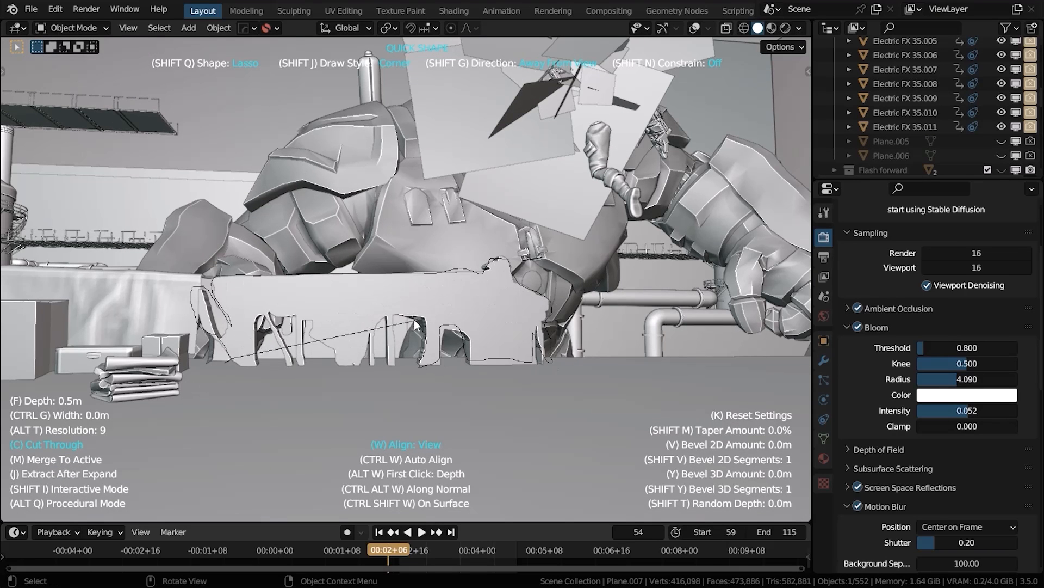
pyautogui.moveTo(318, 345); pyautogui.dragTo(282, 357)
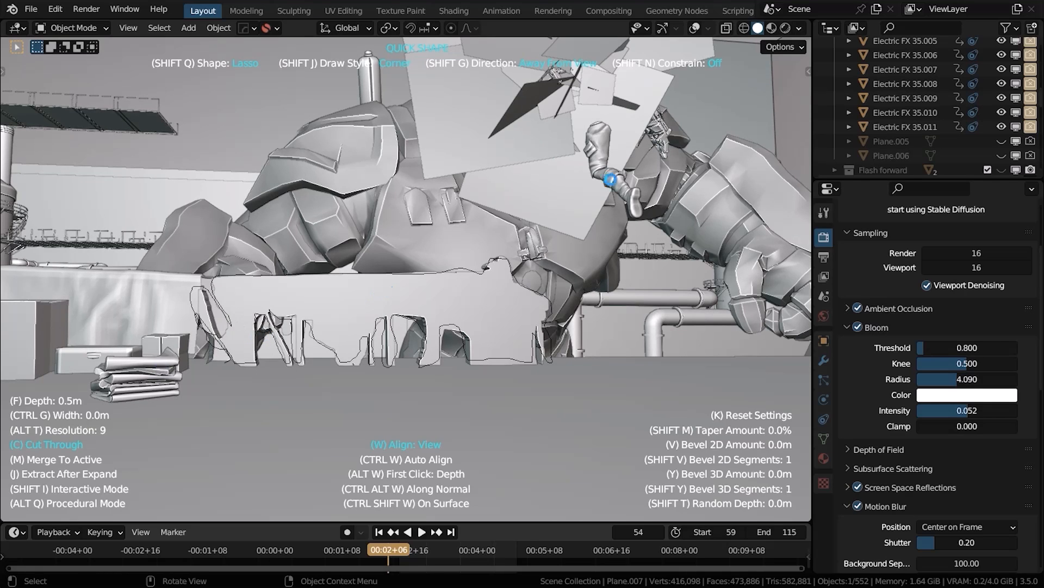
# - Test-move the fence section aside to check the lasso-cut shapes from different angles
pyautogui.press('g')
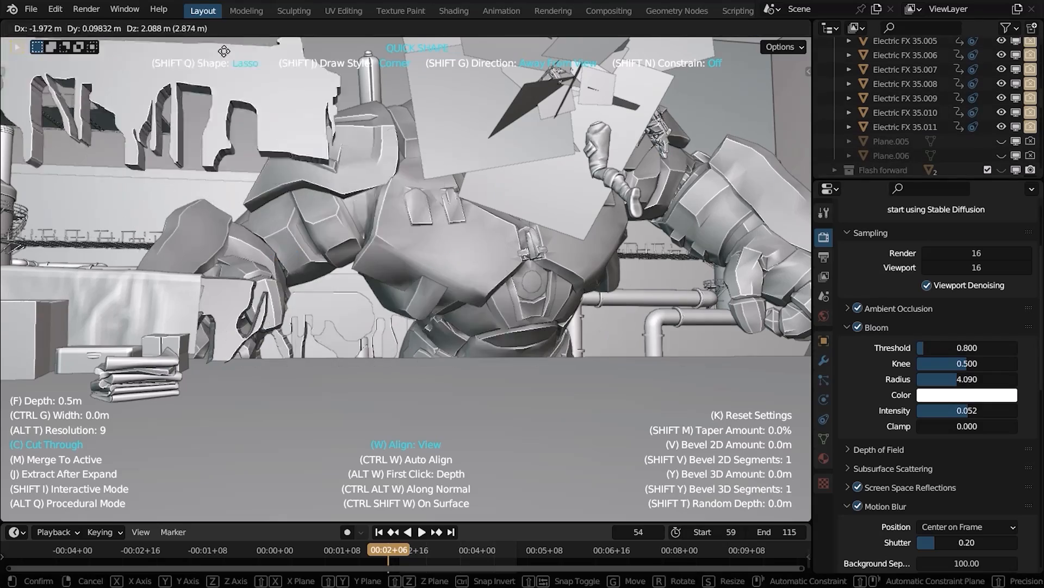
pyautogui.rightClick(310, 152)
pyautogui.moveTo(310, 153); pyautogui.dragTo(598, 245, button='middle')
pyautogui.press('g')
pyautogui.rightClick(778, 270)
# - Show the viewport overlays and end the Quick Shape drawing on the broken fence
pyautogui.moveTo(544, 272); pyautogui.dragTo(325, 263, button='middle')
pyautogui.hotkey('alt', 'shift', 'z')
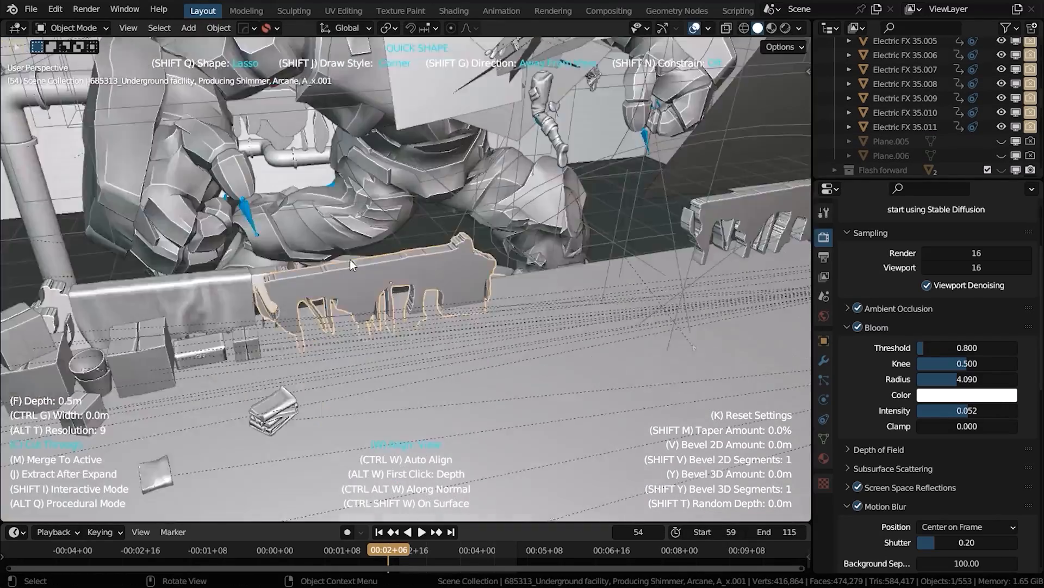
pyautogui.scroll(4, 454, 278)
pyautogui.click(455, 276)
pyautogui.press('Escape')
pyautogui.moveTo(455, 276); pyautogui.dragTo(342, 244, button='middle')
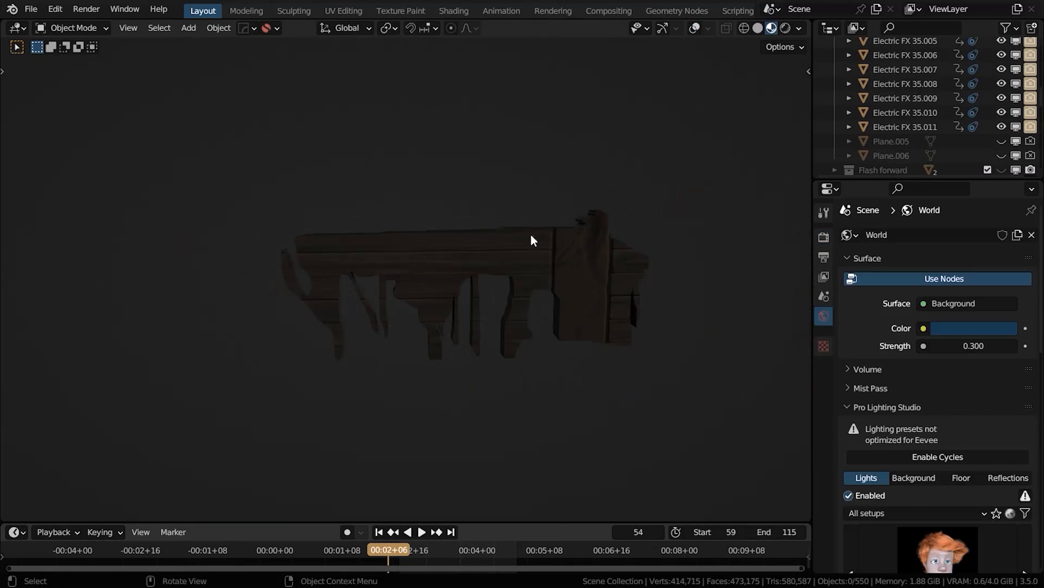
# - Select the isolated wooden fence and toggle the viewport overlays
pyautogui.click(531, 234)
pyautogui.press('z')
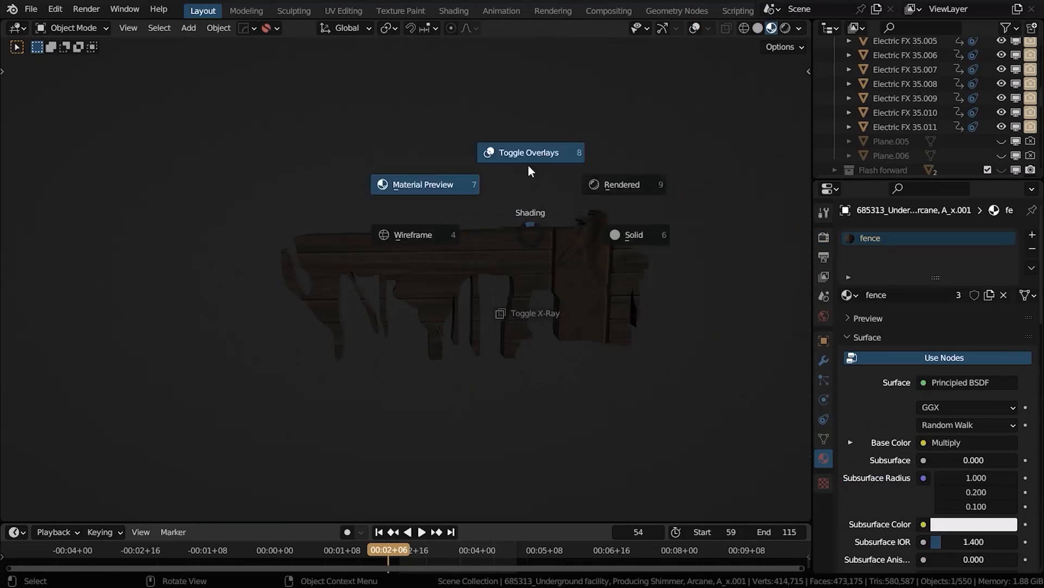
pyautogui.click(528, 165)
pyautogui.moveTo(552, 265)
pyautogui.mouseDown(button='middle')
pyautogui.moveTo(491, 270)
pyautogui.moveTo(671, 244)
pyautogui.moveTo(499, 319)
pyautogui.mouseUp(button='middle')
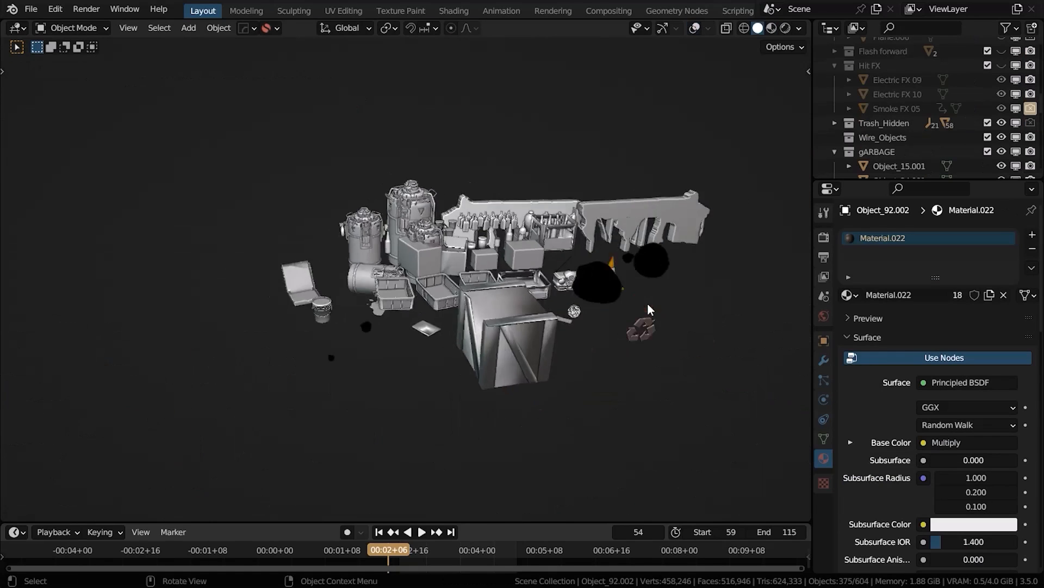
# - Display the isolated garbage props and fences with Material Preview shading
pyautogui.press('z')
pyautogui.click(508, 304)
pyautogui.moveTo(508, 304)
pyautogui.mouseDown(button='middle')
pyautogui.moveTo(416, 302)
pyautogui.moveTo(420, 368)
pyautogui.moveTo(325, 344)
pyautogui.mouseUp(button='middle')
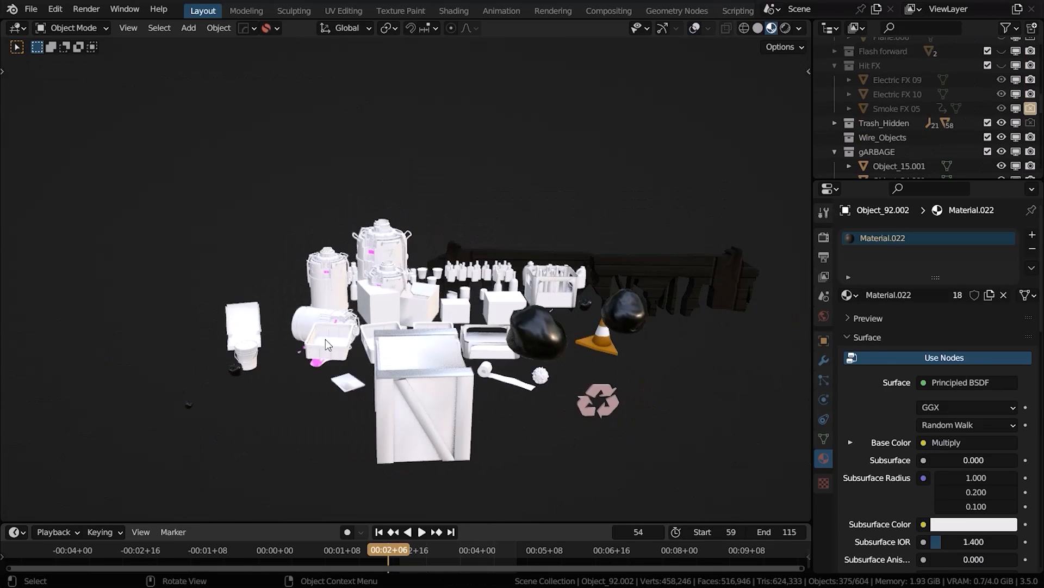
pyautogui.scroll(2, 345, 302)
pyautogui.moveTo(345, 302)
pyautogui.mouseDown(button='middle')
pyautogui.moveTo(370, 318)
pyautogui.moveTo(368, 335)
pyautogui.moveTo(445, 426)
pyautogui.moveTo(471, 327)
pyautogui.mouseUp(button='middle')
# - Duplicate the plastic trays and beer case and arrange the copies on the floor in front of the fence
pyautogui.hotkey('shift', 'd')
pyautogui.press('x')
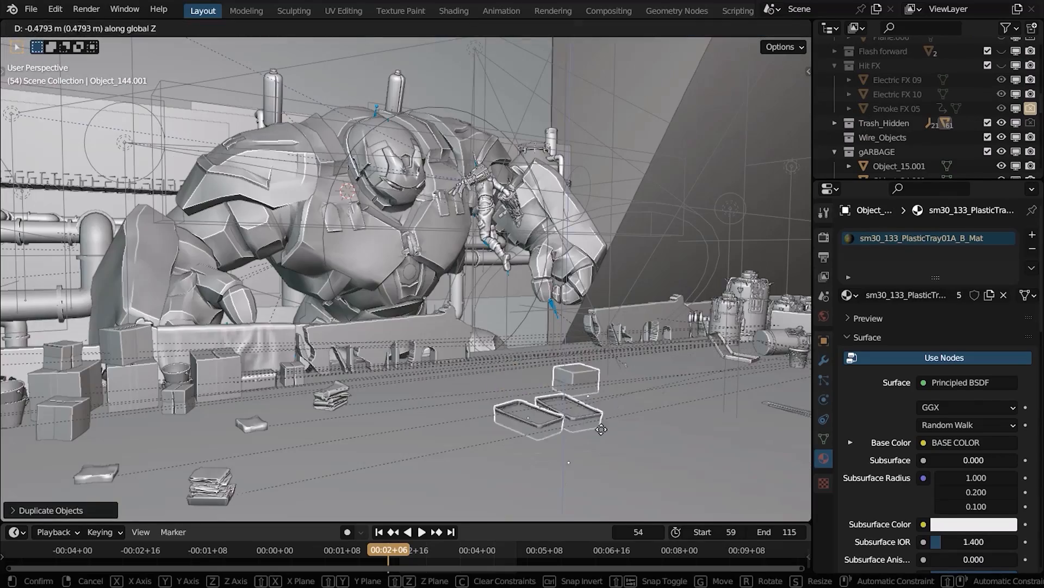
pyautogui.press('z')
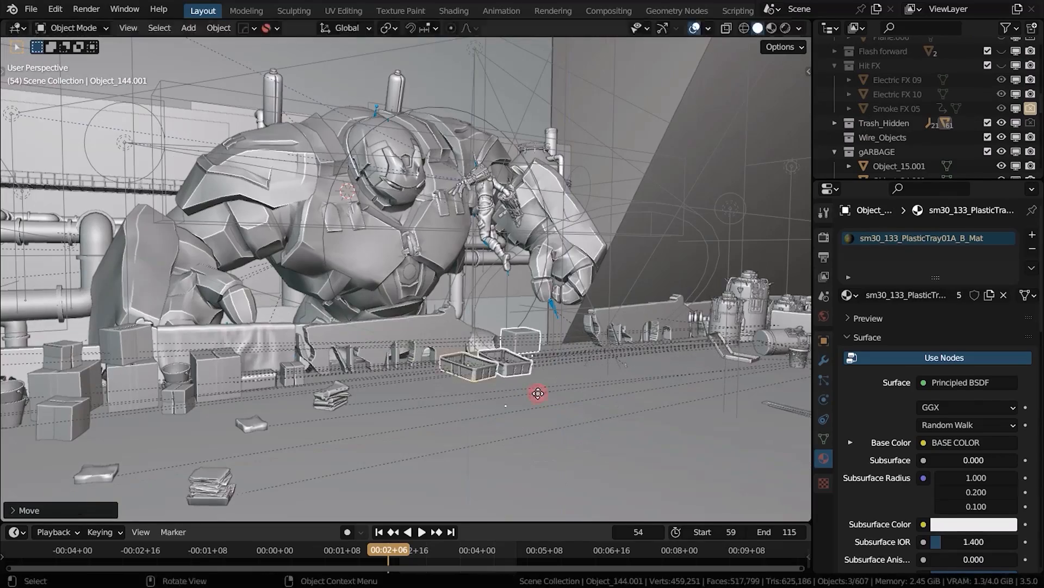
pyautogui.click(562, 442)
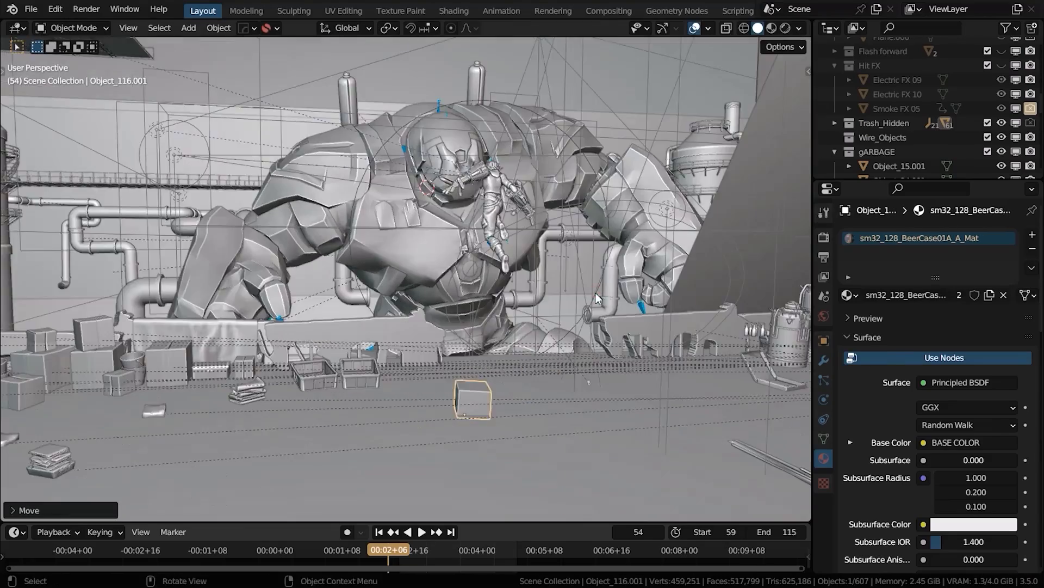
pyautogui.press('z')
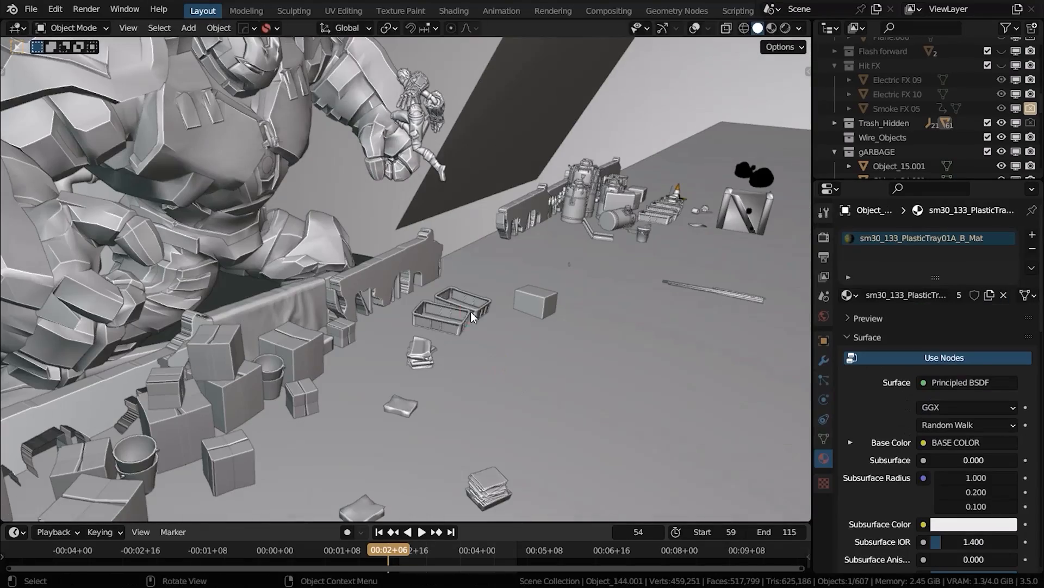
pyautogui.press('g')
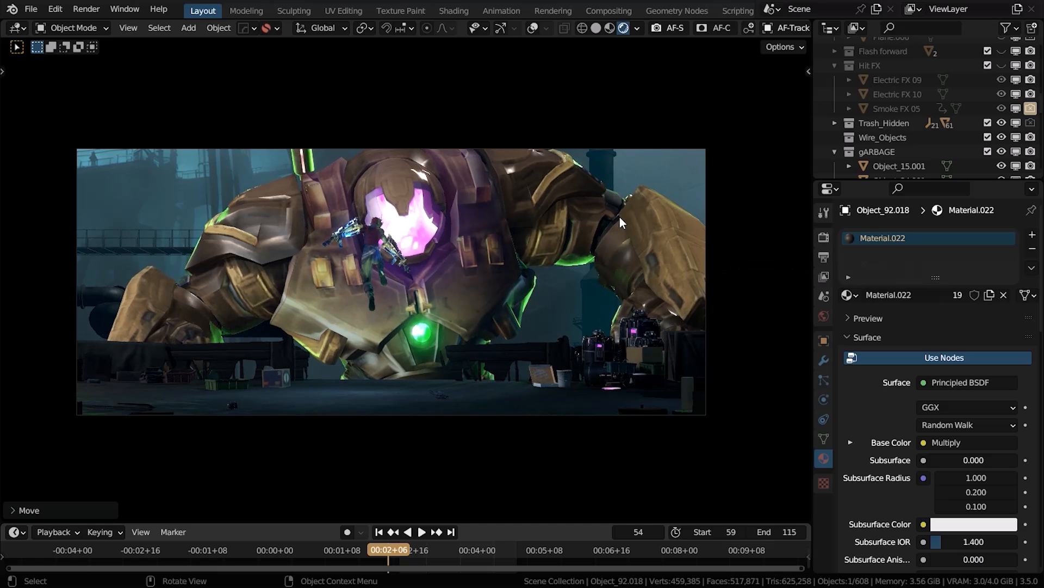
# - Select the broken wooden fence in the rendered camera view and inspect it up close in the Shading workspace
pyautogui.scroll(2, 291, 289)
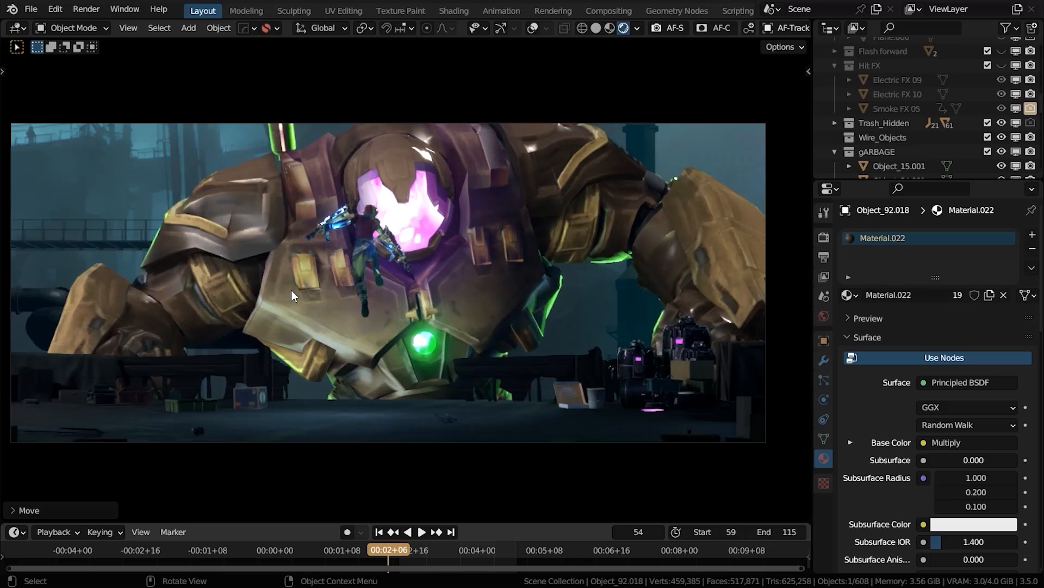
pyautogui.keyDown('shift'); pyautogui.moveTo(468, 322); pyautogui.dragTo(411, 368, button='middle'); pyautogui.keyUp('shift')
pyautogui.click(411, 368)
pyautogui.press('g')
pyautogui.rightClick(439, 340)
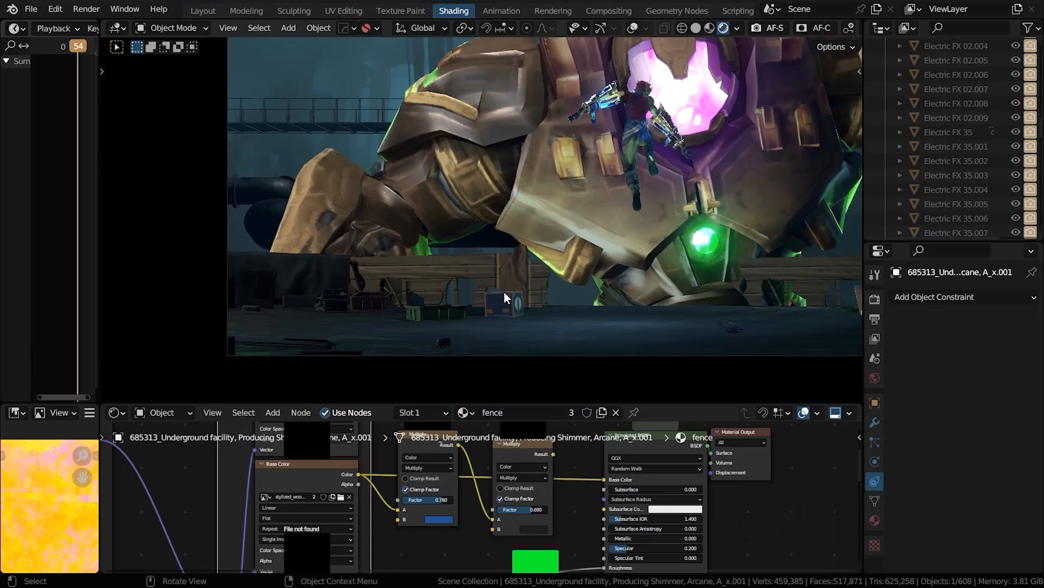
pyautogui.scroll(2, 504, 292)
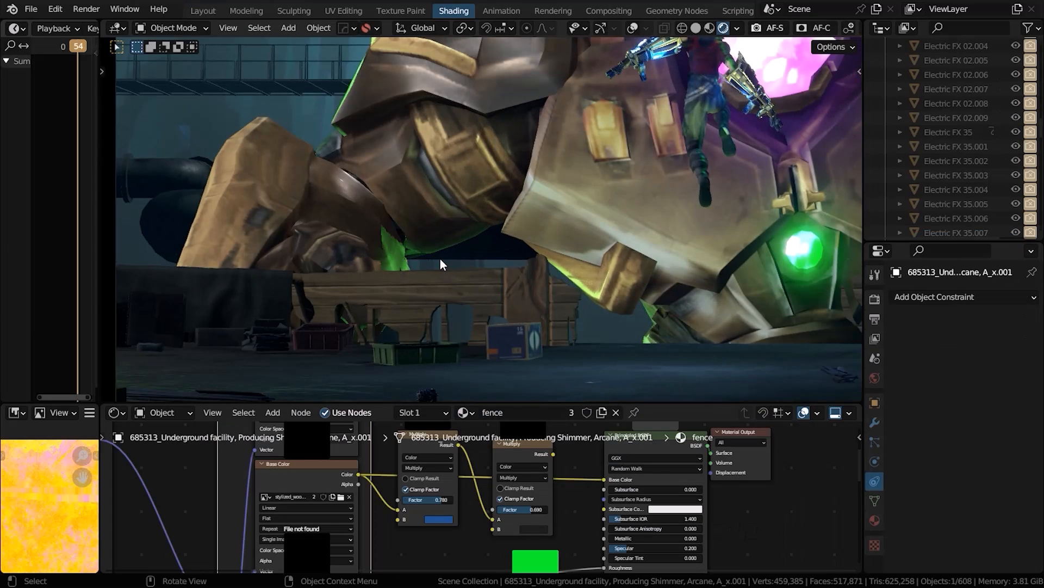
# - Inspect the wooden fences in the camera view and its material nodes, and set the viewport to Rendered shading
pyautogui.scroll(-4, 439, 259)
pyautogui.keyDown('shift'); pyautogui.moveTo(537, 250); pyautogui.dragTo(482, 268, button='middle'); pyautogui.keyUp('shift')
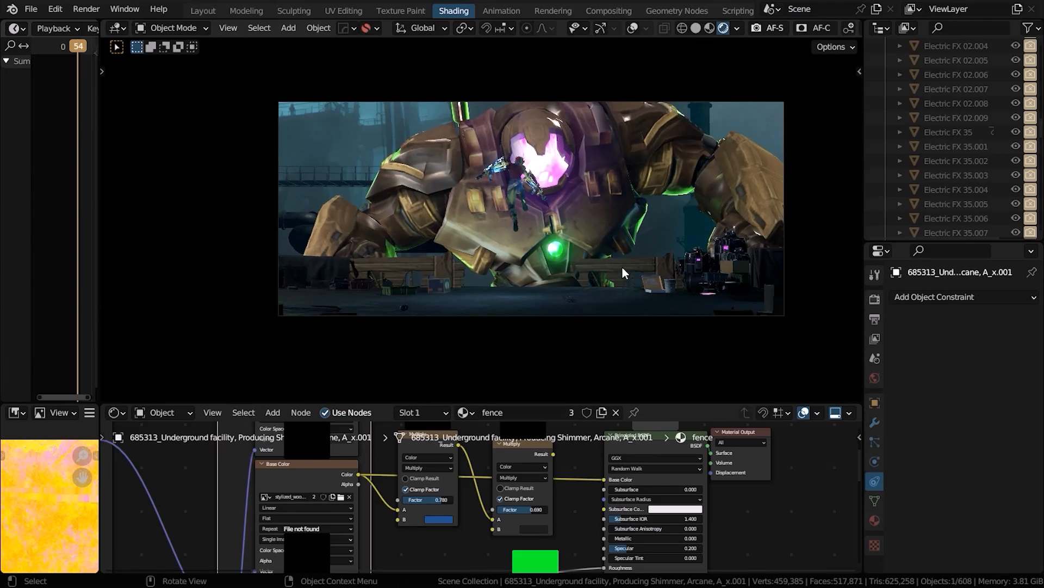
pyautogui.scroll(3, 622, 266)
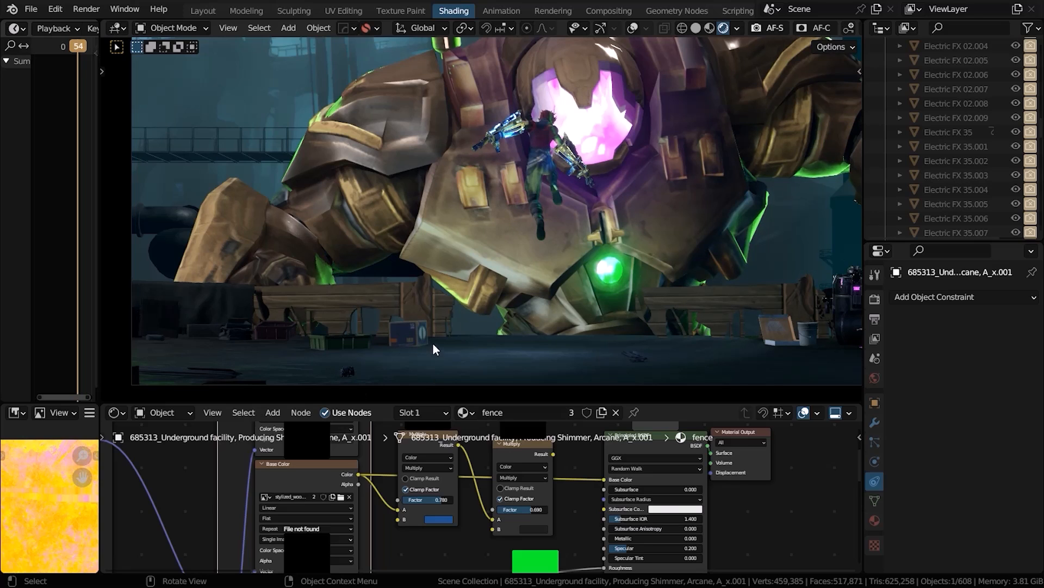
pyautogui.moveTo(402, 469); pyautogui.dragTo(445, 479, button='middle')
pyautogui.moveTo(476, 403); pyautogui.dragTo(455, 406)
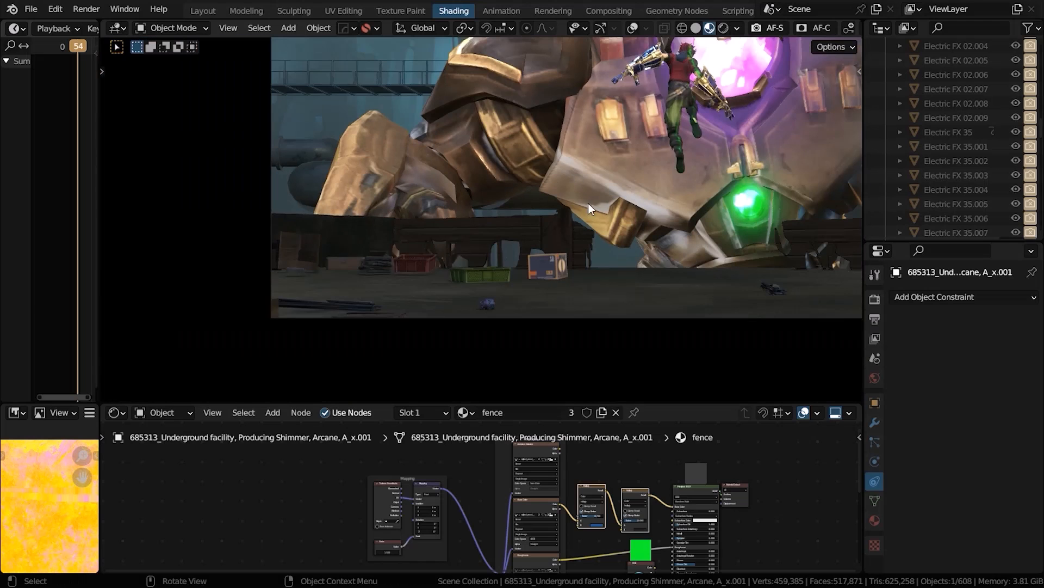
pyautogui.press('z')
pyautogui.click(603, 199)
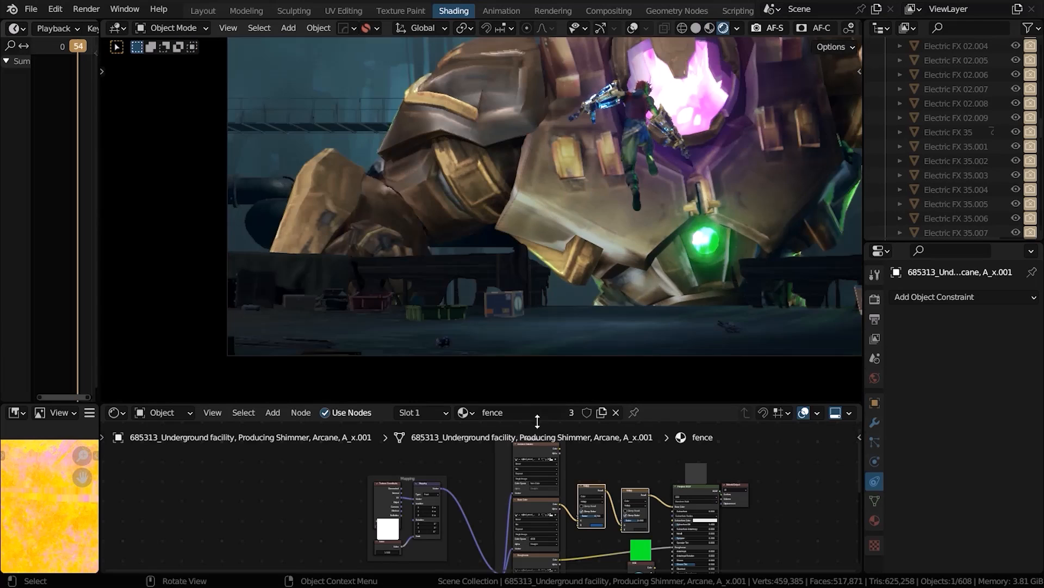
# - Link the fence's Base Color texture directly to the Principled BSDF's Base Color, bypassing the two Multiply nodes, to compare the look
pyautogui.scroll(2, 489, 474)
pyautogui.moveTo(519, 472); pyautogui.dragTo(436, 474, button='middle')
pyautogui.moveTo(605, 465); pyautogui.dragTo(552, 500, button='middle')
pyautogui.scroll(5, 419, 452)
pyautogui.moveTo(454, 550); pyautogui.dragTo(387, 425, button='middle')
pyautogui.moveTo(461, 469); pyautogui.dragTo(445, 502, button='middle')
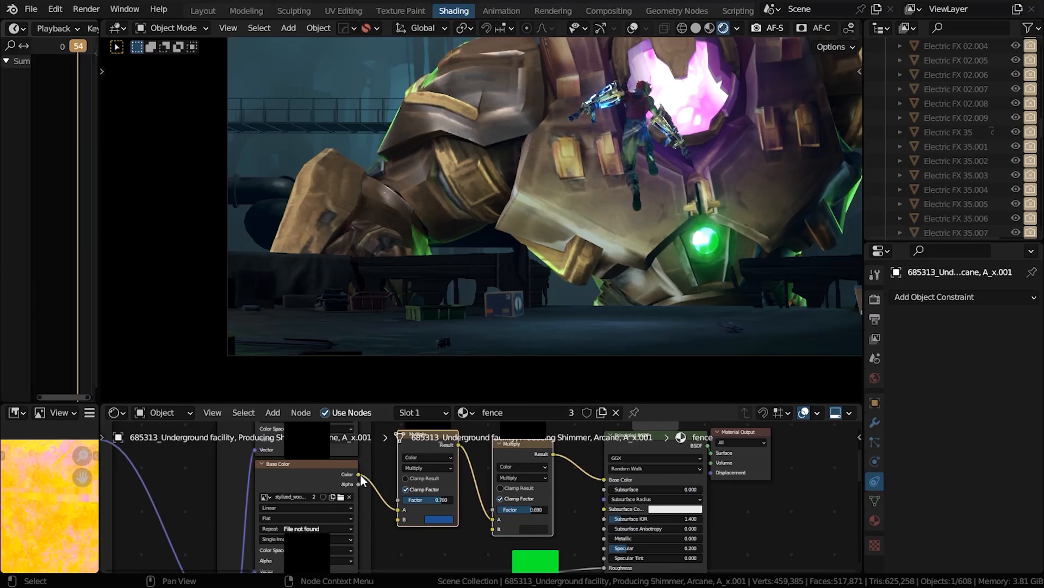
pyautogui.moveTo(362, 473); pyautogui.dragTo(603, 478)
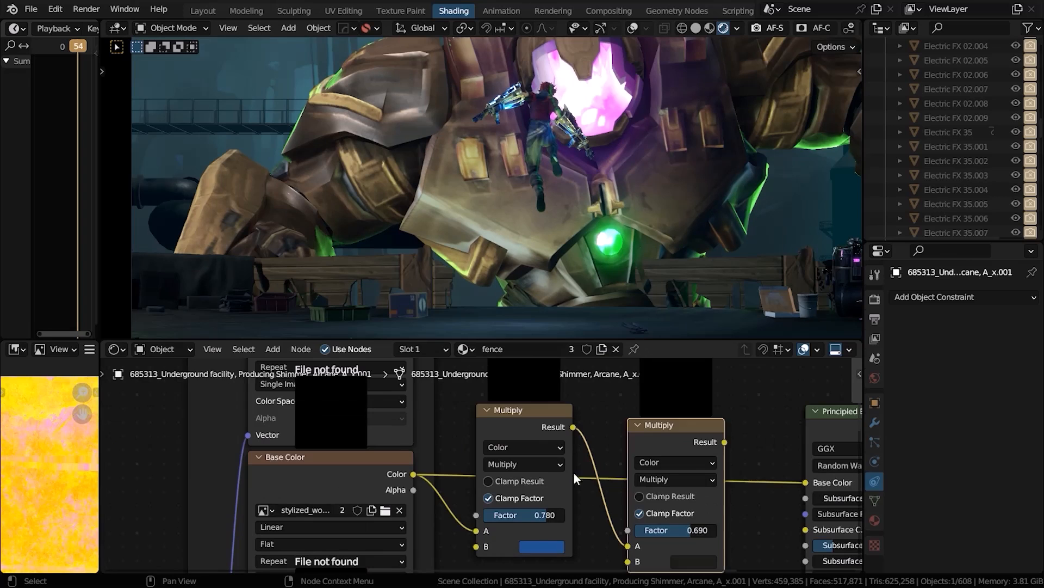
pyautogui.moveTo(697, 459); pyautogui.dragTo(586, 413, button='middle')
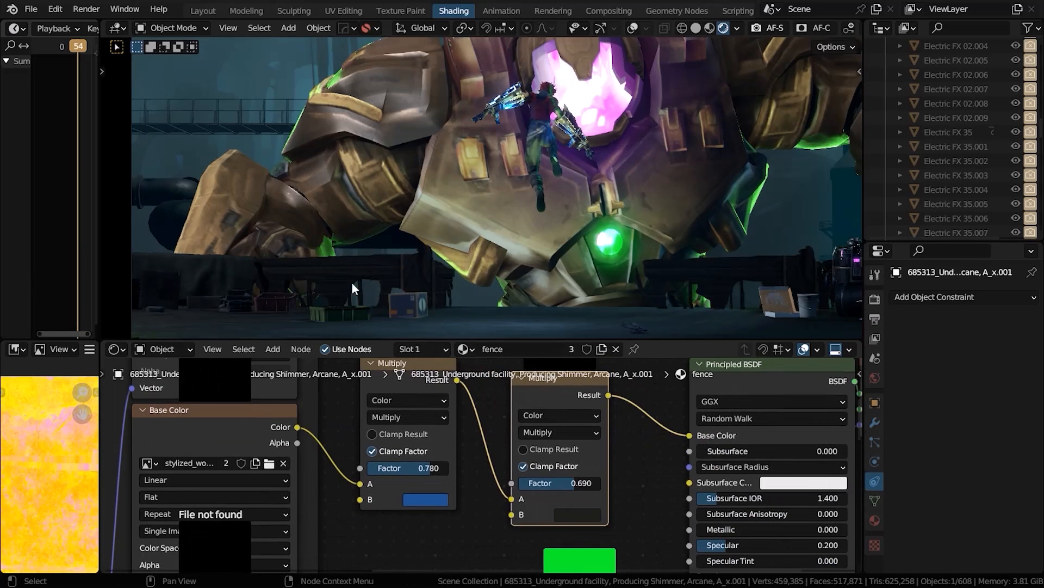
# - Set the fence material's second Multiply factor to 0.461 and the first, blue Multiply factor to 0.696
pyautogui.scroll(4, 352, 283)
pyautogui.keyDown('shift'); pyautogui.moveTo(364, 276); pyautogui.dragTo(530, 149, button='middle'); pyautogui.keyUp('shift')
pyautogui.scroll(-3, 531, 149)
pyautogui.moveTo(576, 482)
pyautogui.mouseDown()
pyautogui.moveTo(564, 483)
pyautogui.moveTo(598, 482)
pyautogui.moveTo(557, 483)
pyautogui.mouseUp()
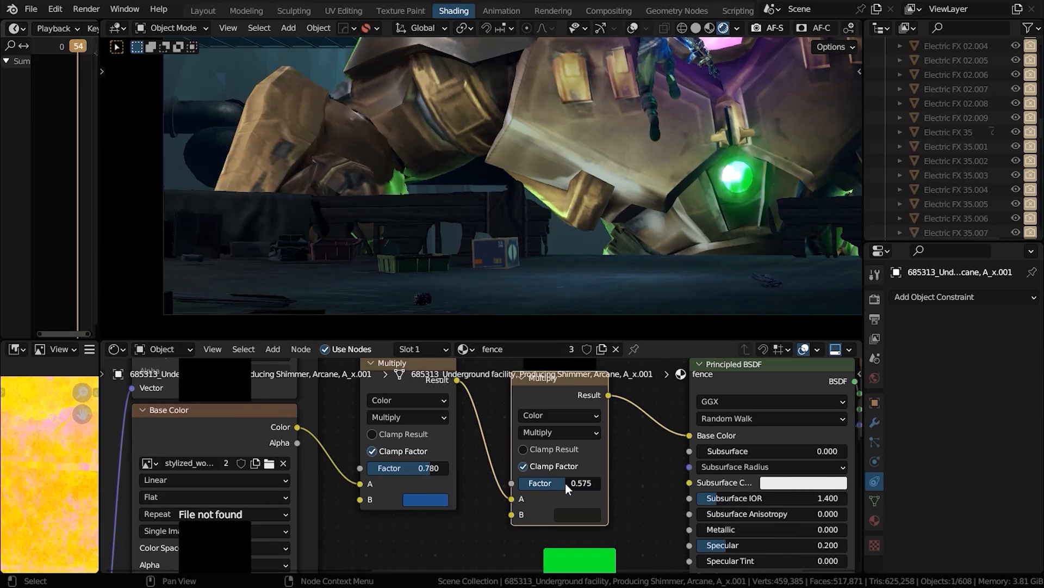
pyautogui.moveTo(431, 468); pyautogui.dragTo(416, 468)
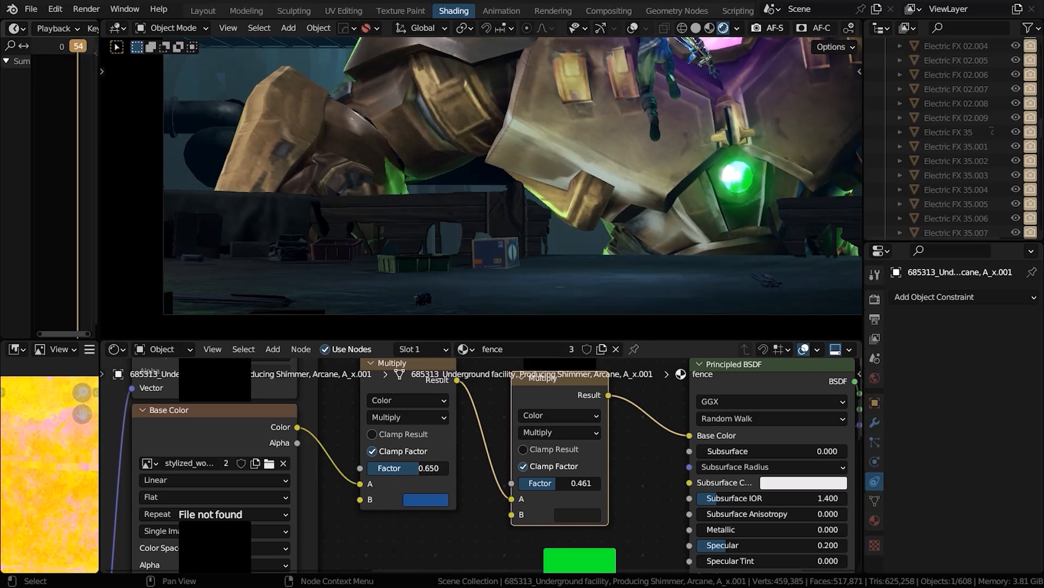
pyautogui.scroll(-5, 487, 182)
pyautogui.keyDown('shift'); pyautogui.moveTo(496, 229); pyautogui.dragTo(455, 291, button='middle'); pyautogui.keyUp('shift')
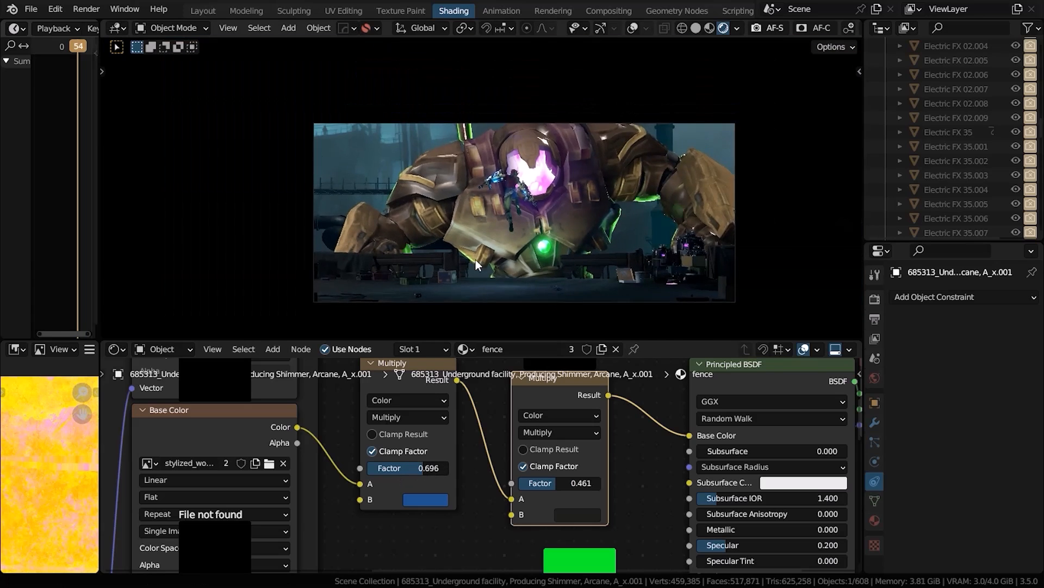
pyautogui.scroll(2, 667, 262)
pyautogui.keyDown('shift'); pyautogui.moveTo(667, 263); pyautogui.dragTo(713, 229, button='middle'); pyautogui.keyUp('shift')
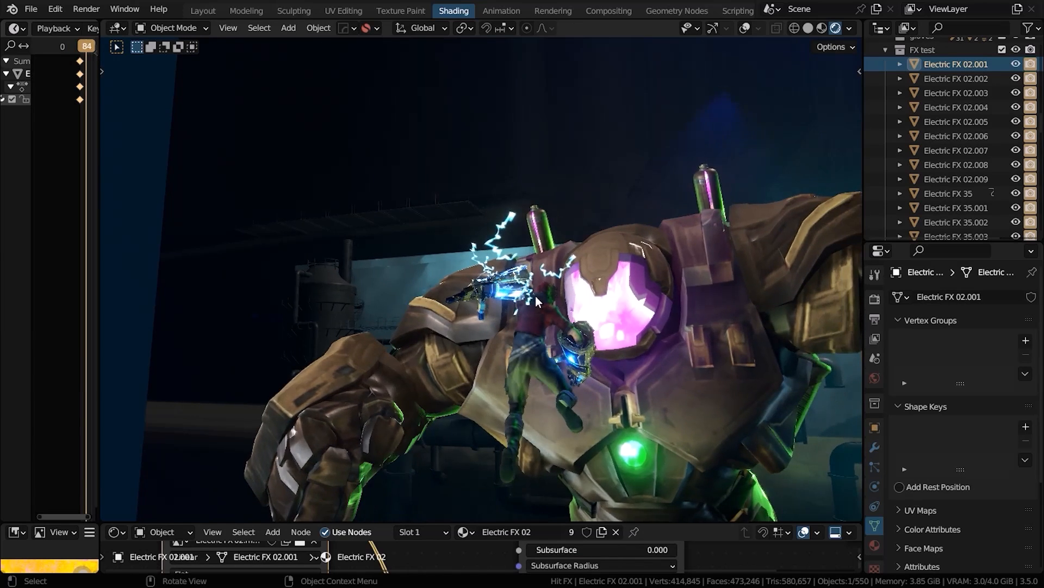
# - Try to move the Electric FX 35.004 plane away from the character's raised gauntlet
pyautogui.moveTo(536, 296); pyautogui.dragTo(531, 292, button='middle')
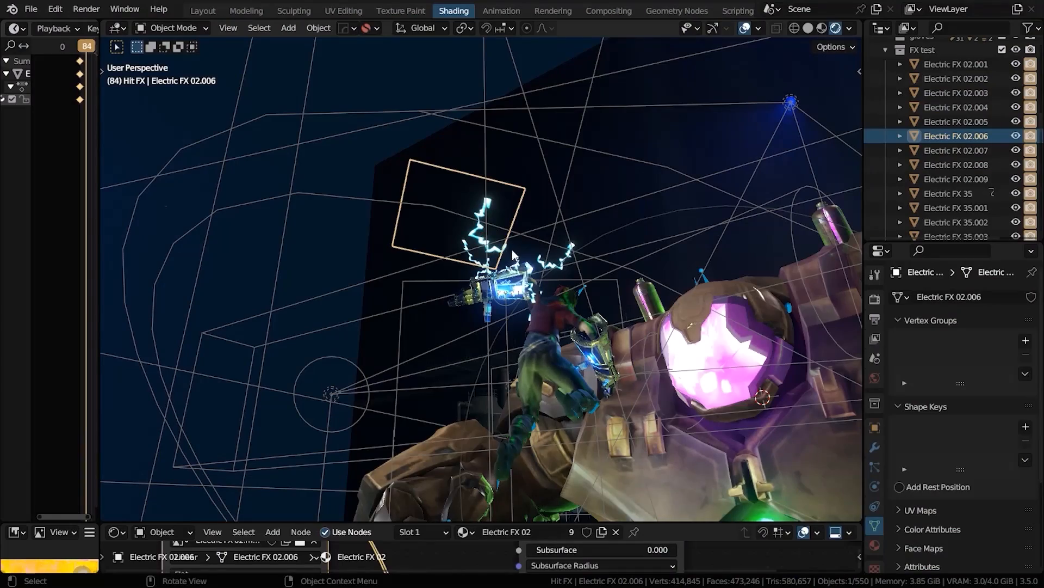
pyautogui.click(510, 251)
pyautogui.press('g')
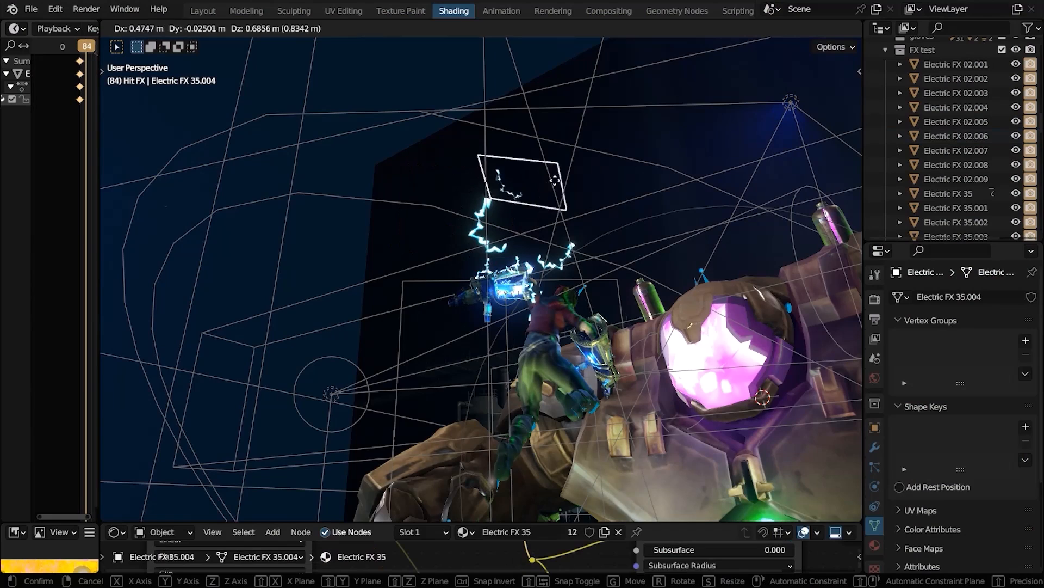
pyautogui.press('Escape')
# - Play the animation up to frame 95 and examine the electric effects around the gauntlet from another angle
pyautogui.moveTo(541, 220); pyautogui.dragTo(564, 277, button='middle')
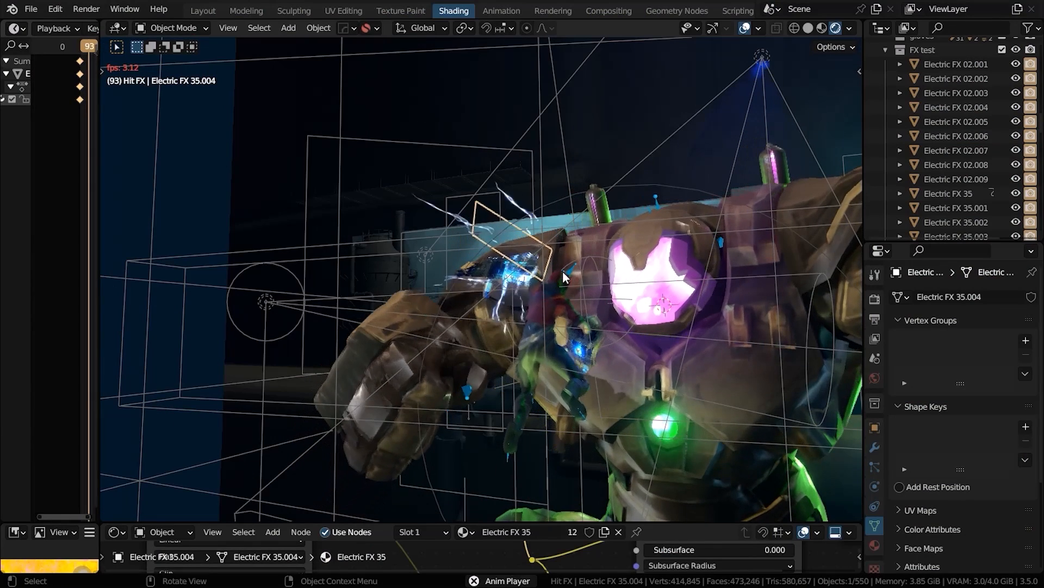
pyautogui.press('space')
pyautogui.moveTo(525, 269); pyautogui.dragTo(593, 154, button='middle')
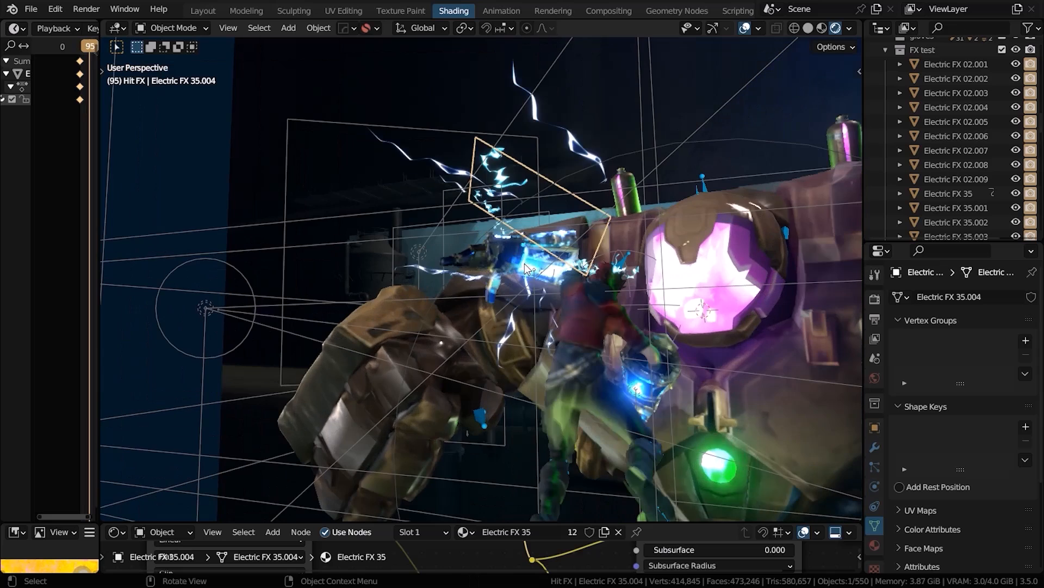
# - Select the Electric FX 02.006 plane and show the scene through the camera without viewport overlays
pyautogui.click(594, 155)
pyautogui.click(744, 28)
pyautogui.press('KP_0')
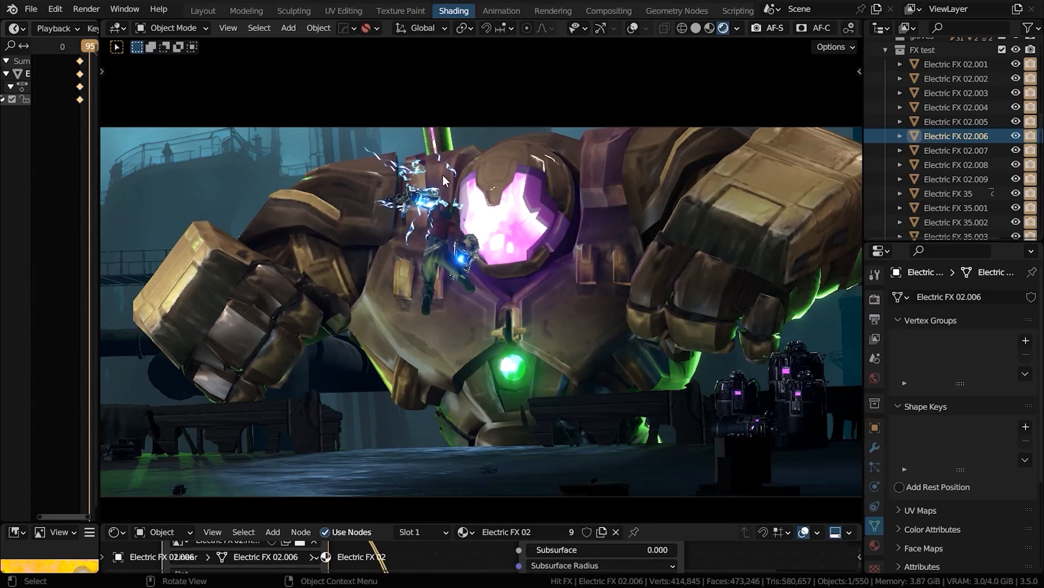